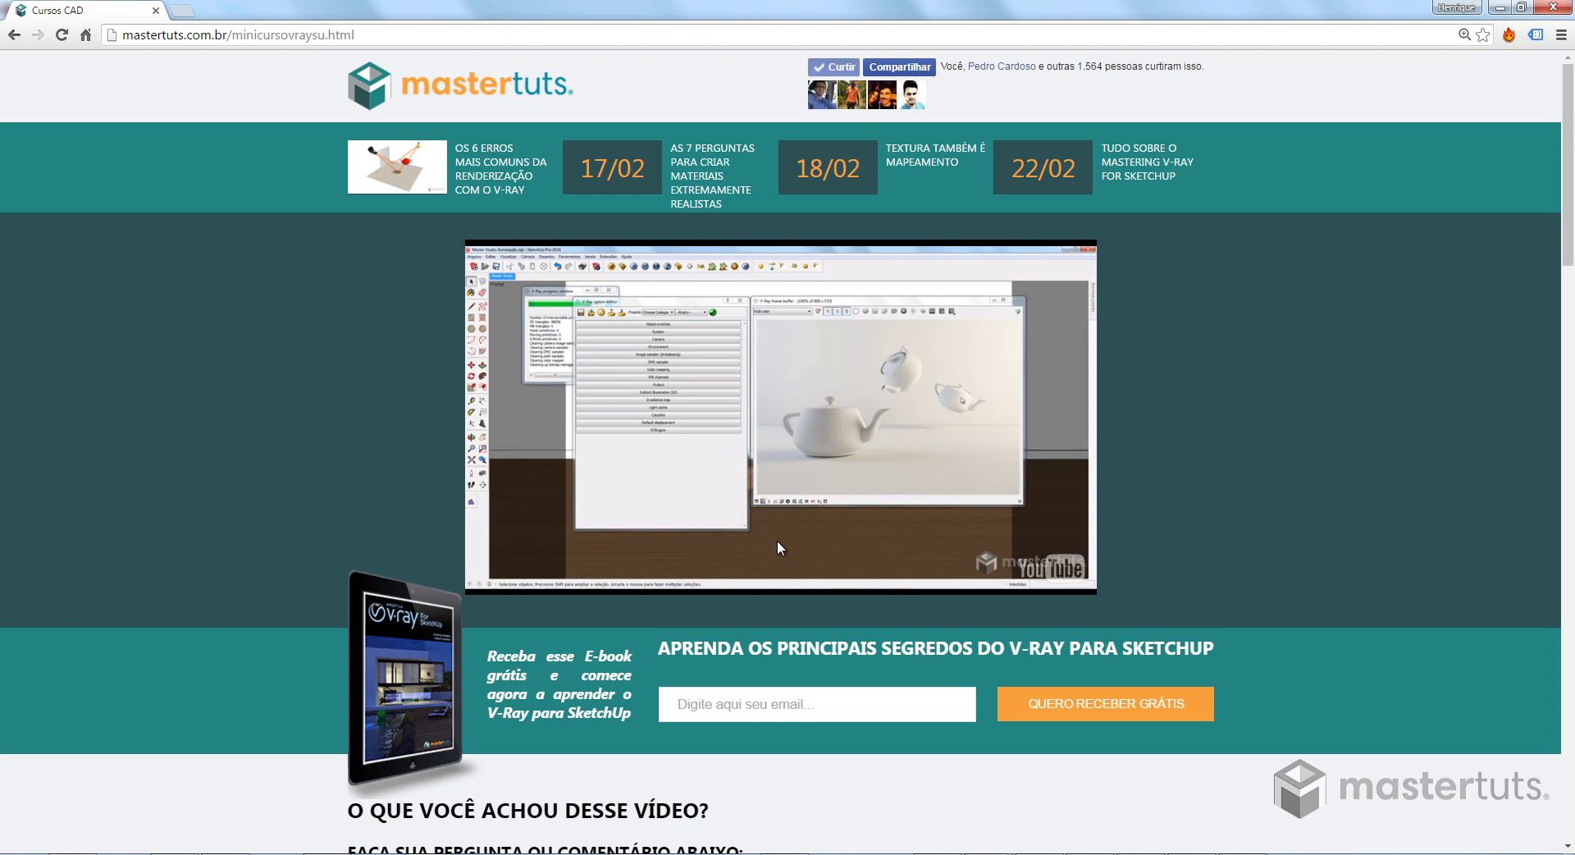
Scroll past the video and e-mail form to the comment requesting infinite grass in V-Ray 2.0
scroll(776, 541, down, 3)
scroll(776, 574, down, 6)
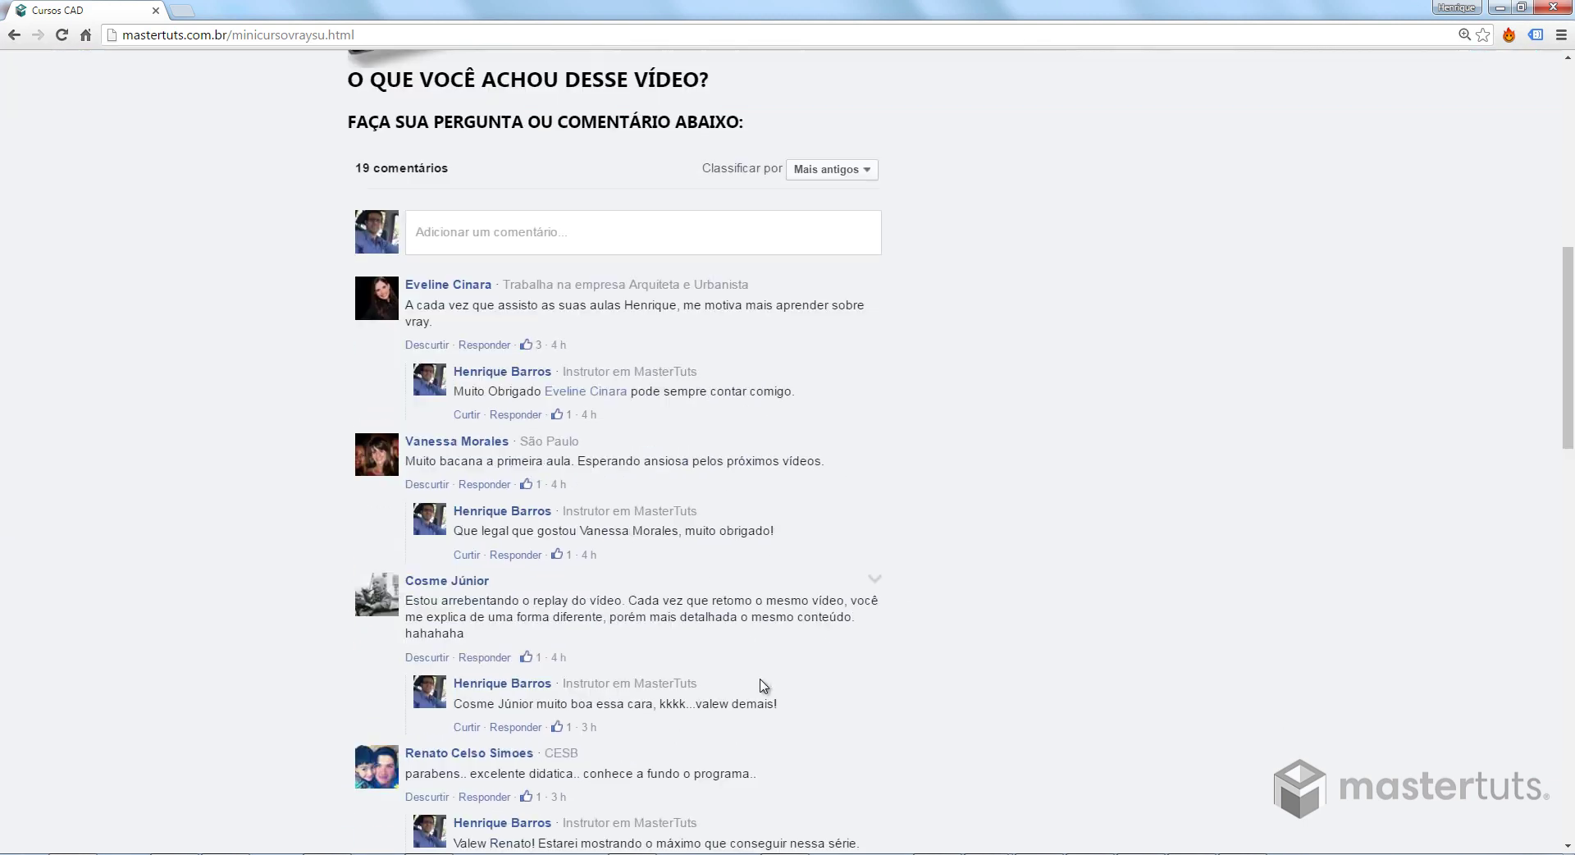
scroll(772, 686, down, 7)
scroll(772, 692, down, 2)
scroll(776, 693, down, 6)
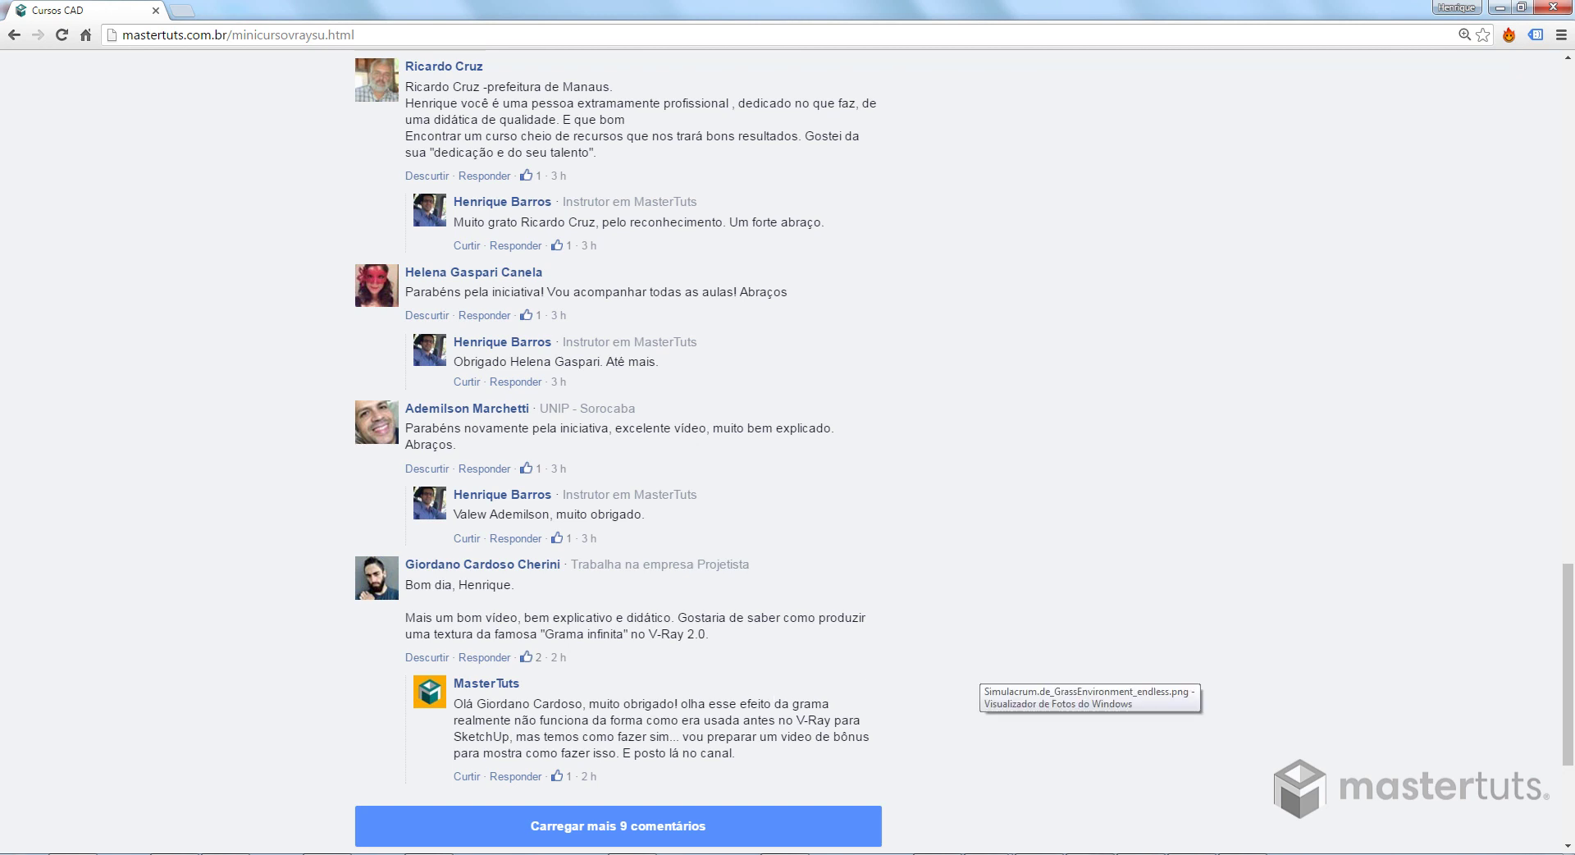
View Simulacrum.de_GrassEnvironment_endless.png at actual size, pan through the grass, then fit it to the window
click(985, 688)
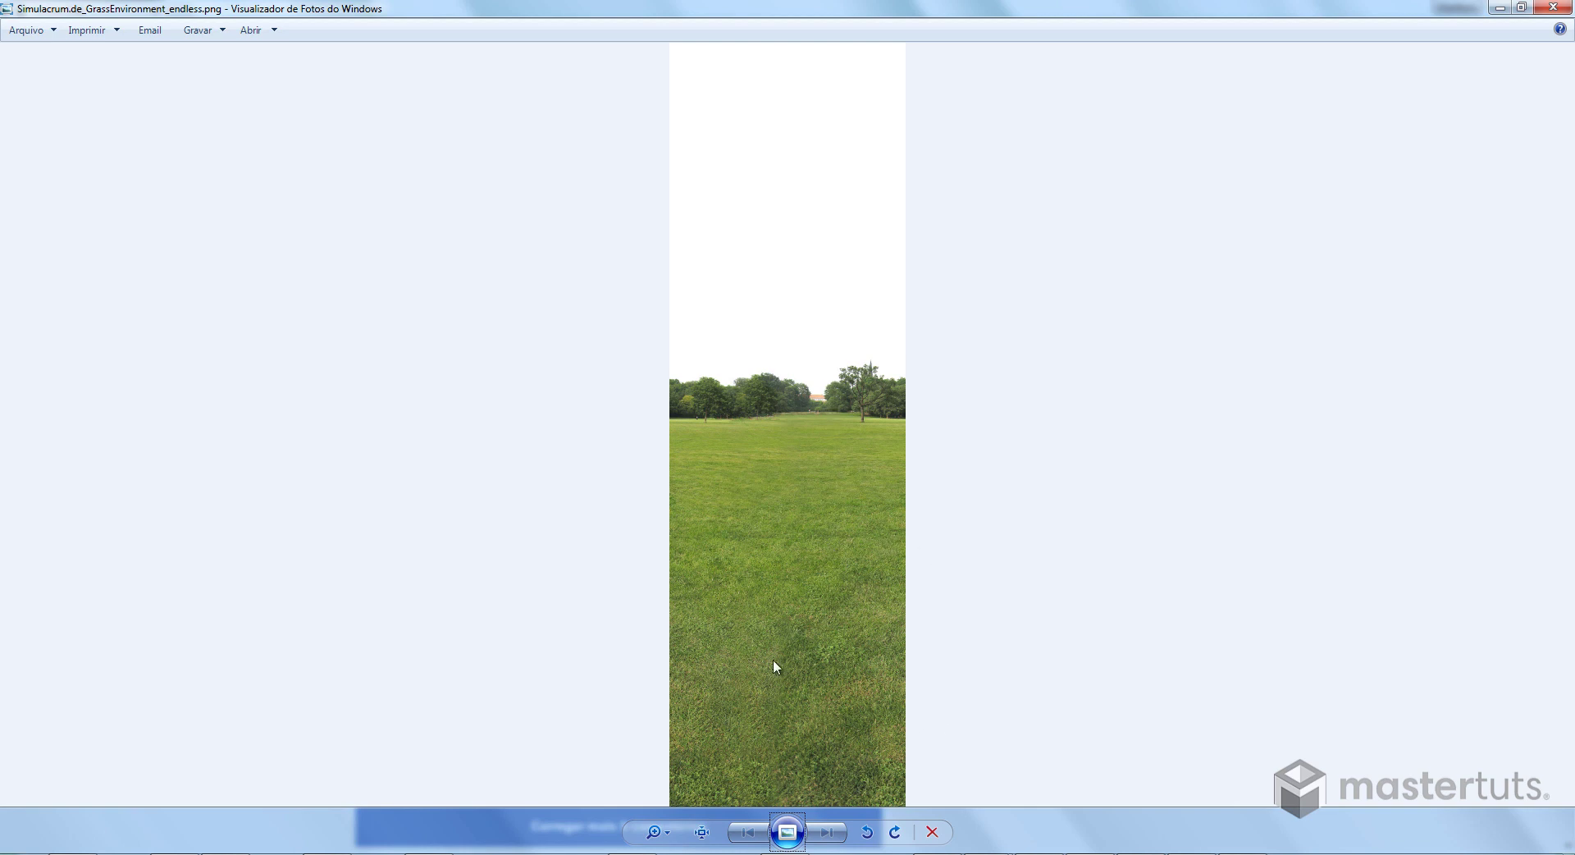
click(703, 835)
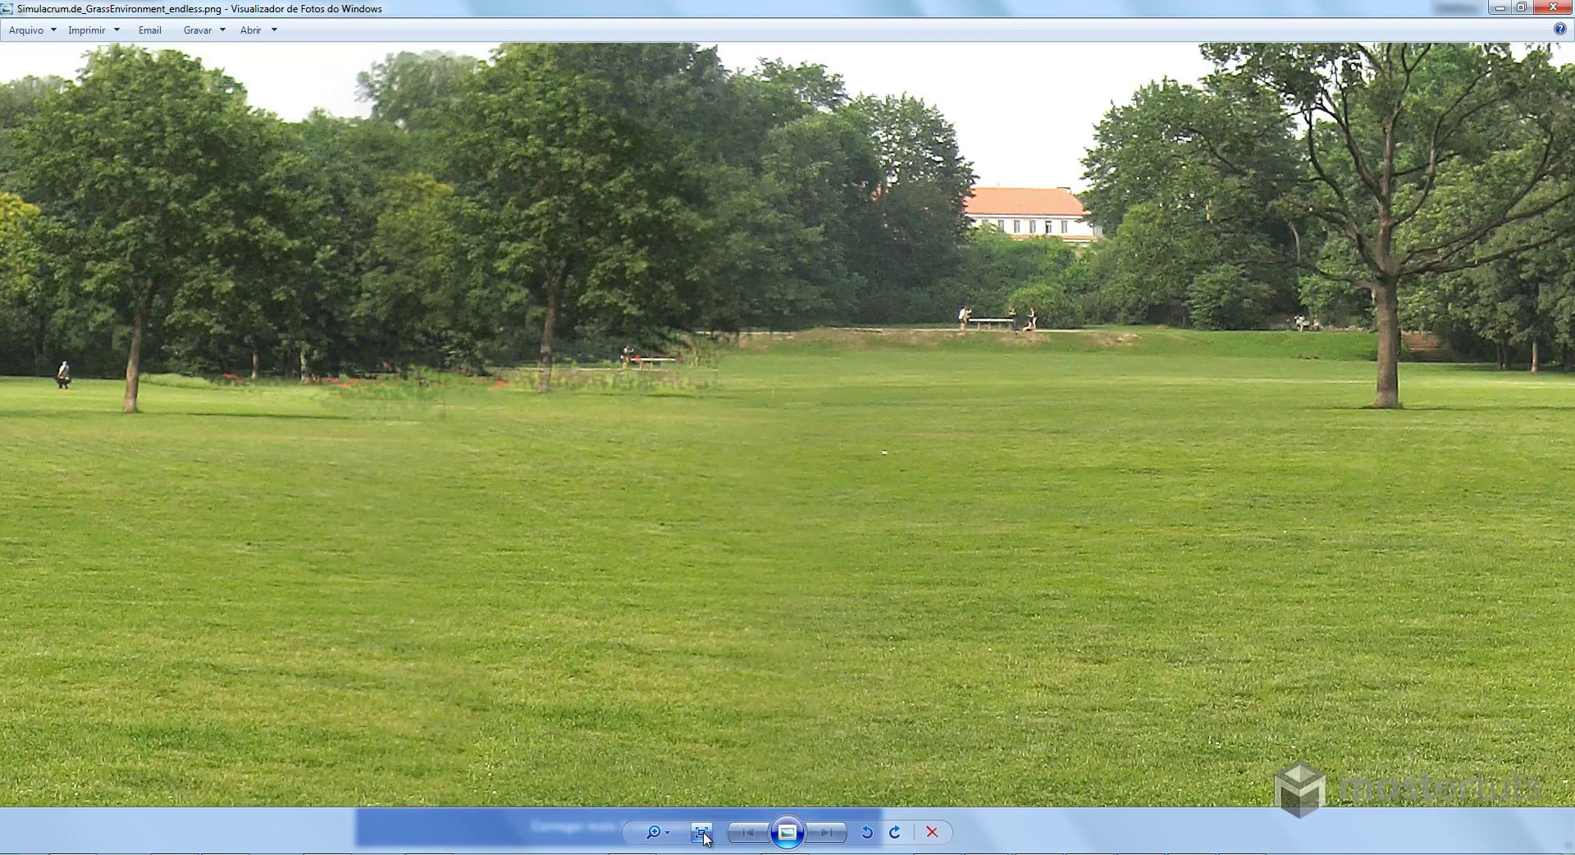
mouse_move(878, 544)
mouse_down()
mouse_move(844, 334)
mouse_move(908, 467)
mouse_move(900, 264)
mouse_up()
drag(885, 426, 889, 235)
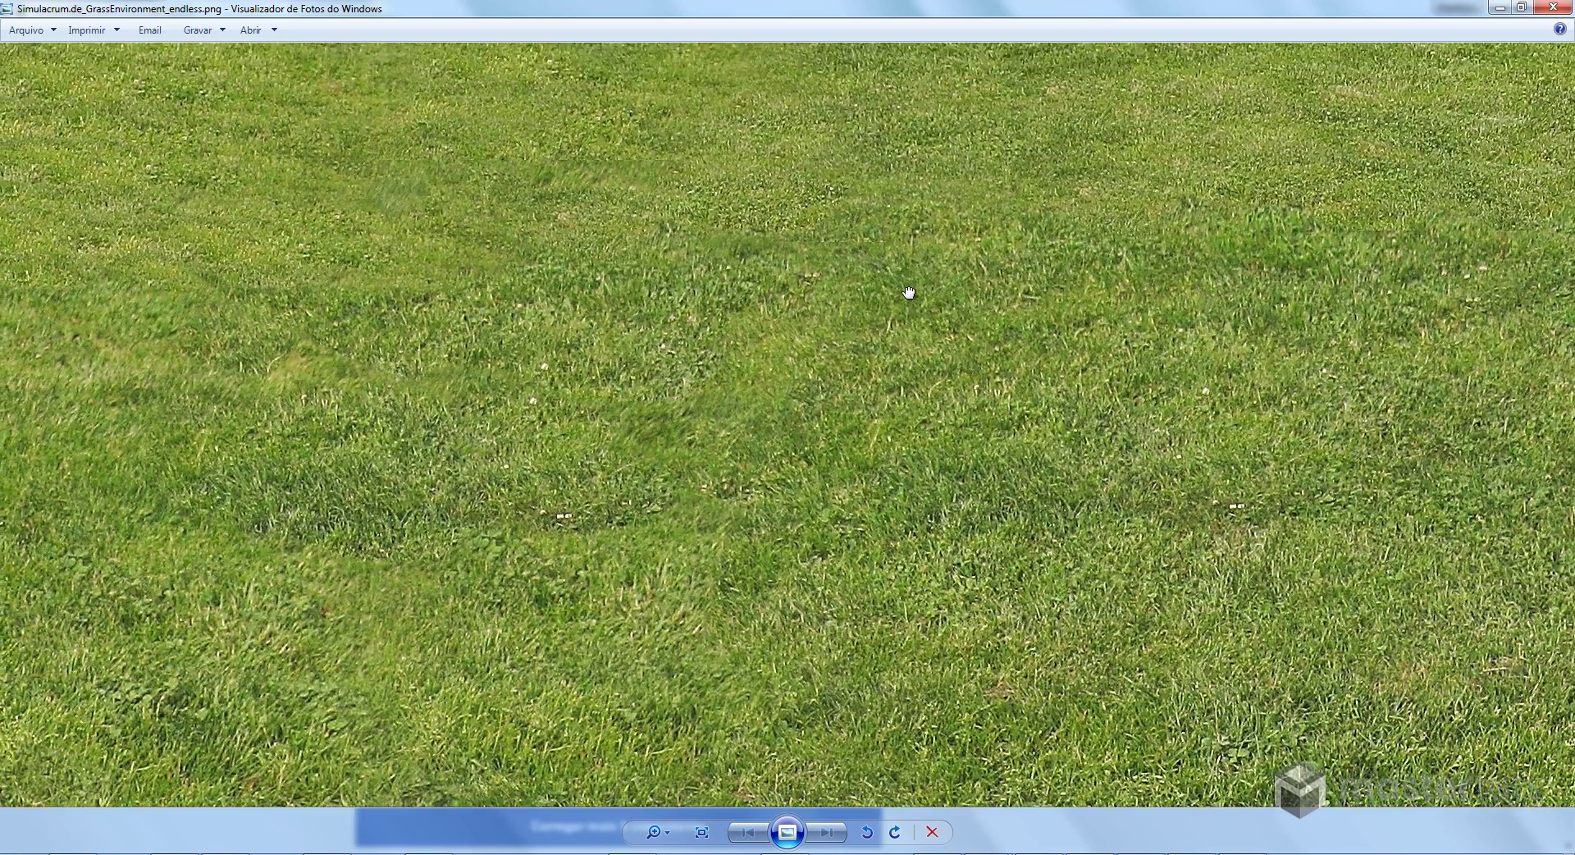
drag(907, 288, 917, 474)
drag(888, 328, 886, 432)
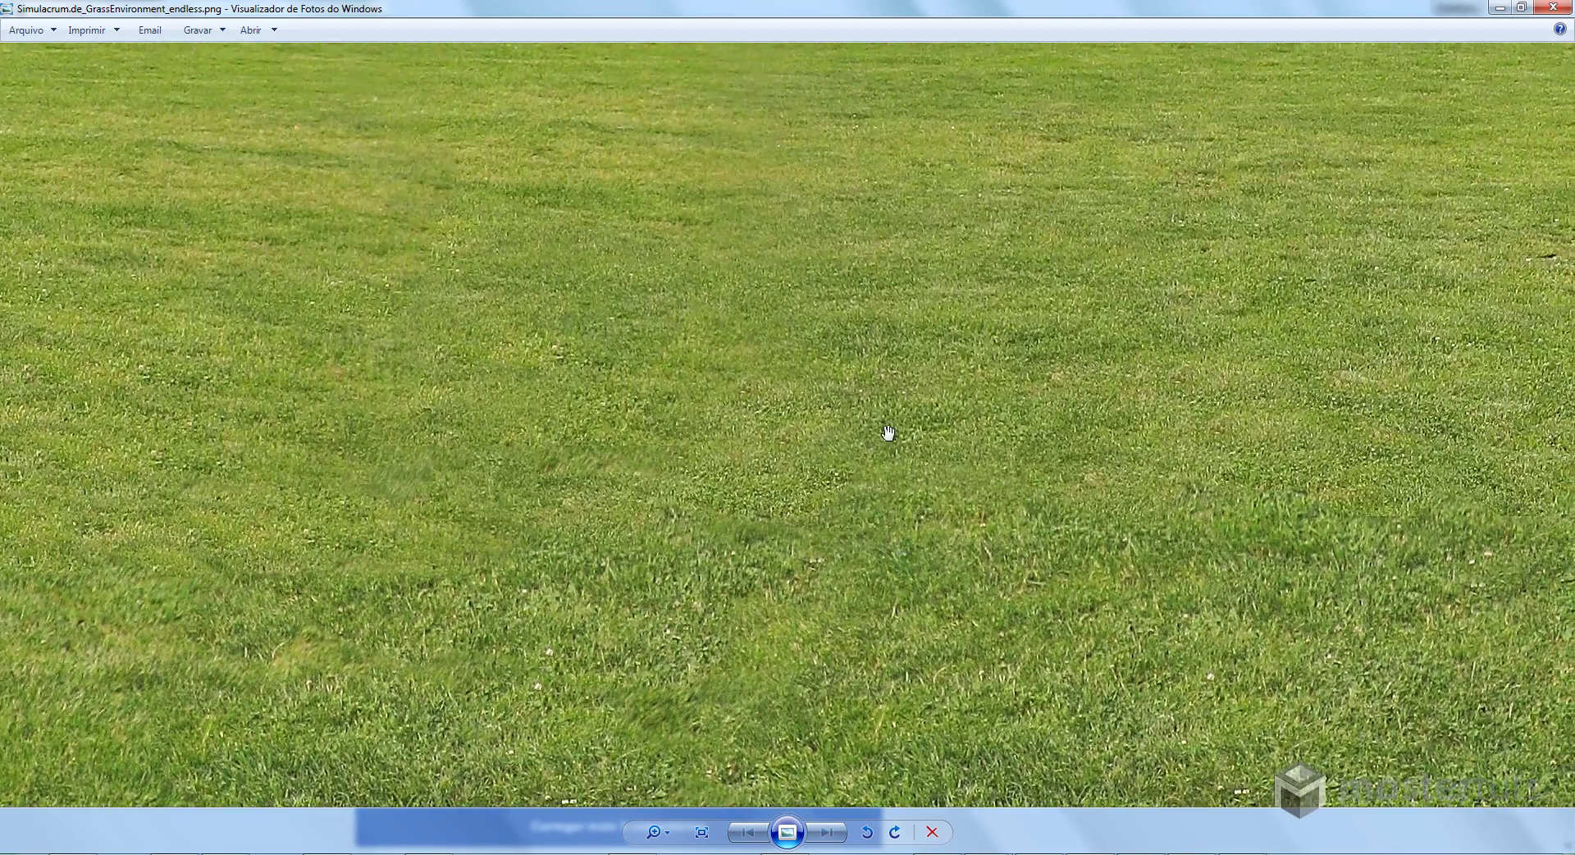
mouse_move(872, 246)
mouse_down()
mouse_move(868, 500)
mouse_move(876, 460)
mouse_up()
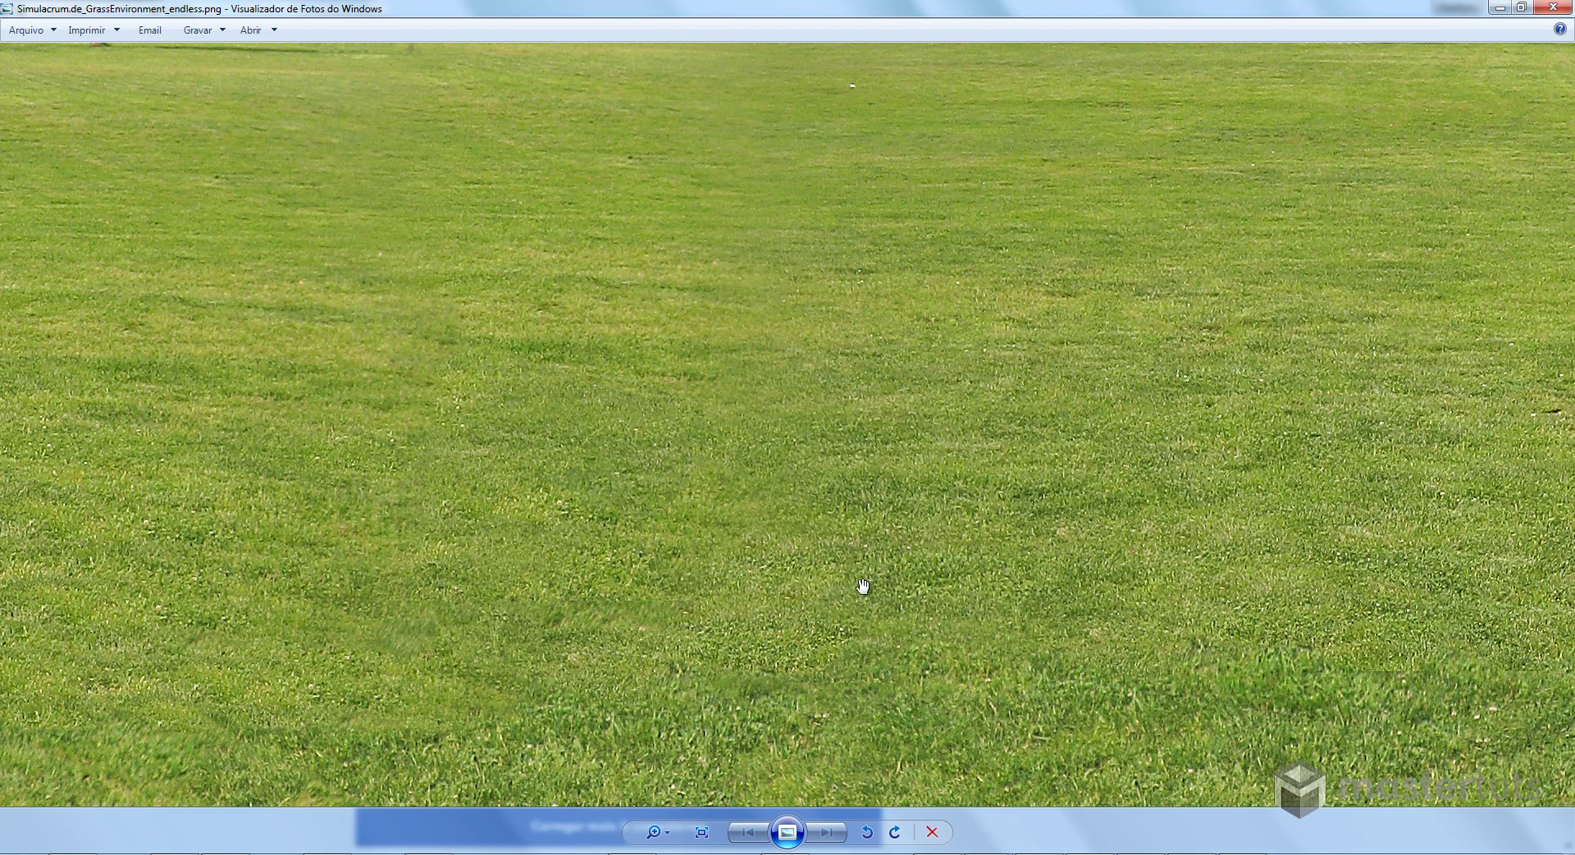
click(703, 834)
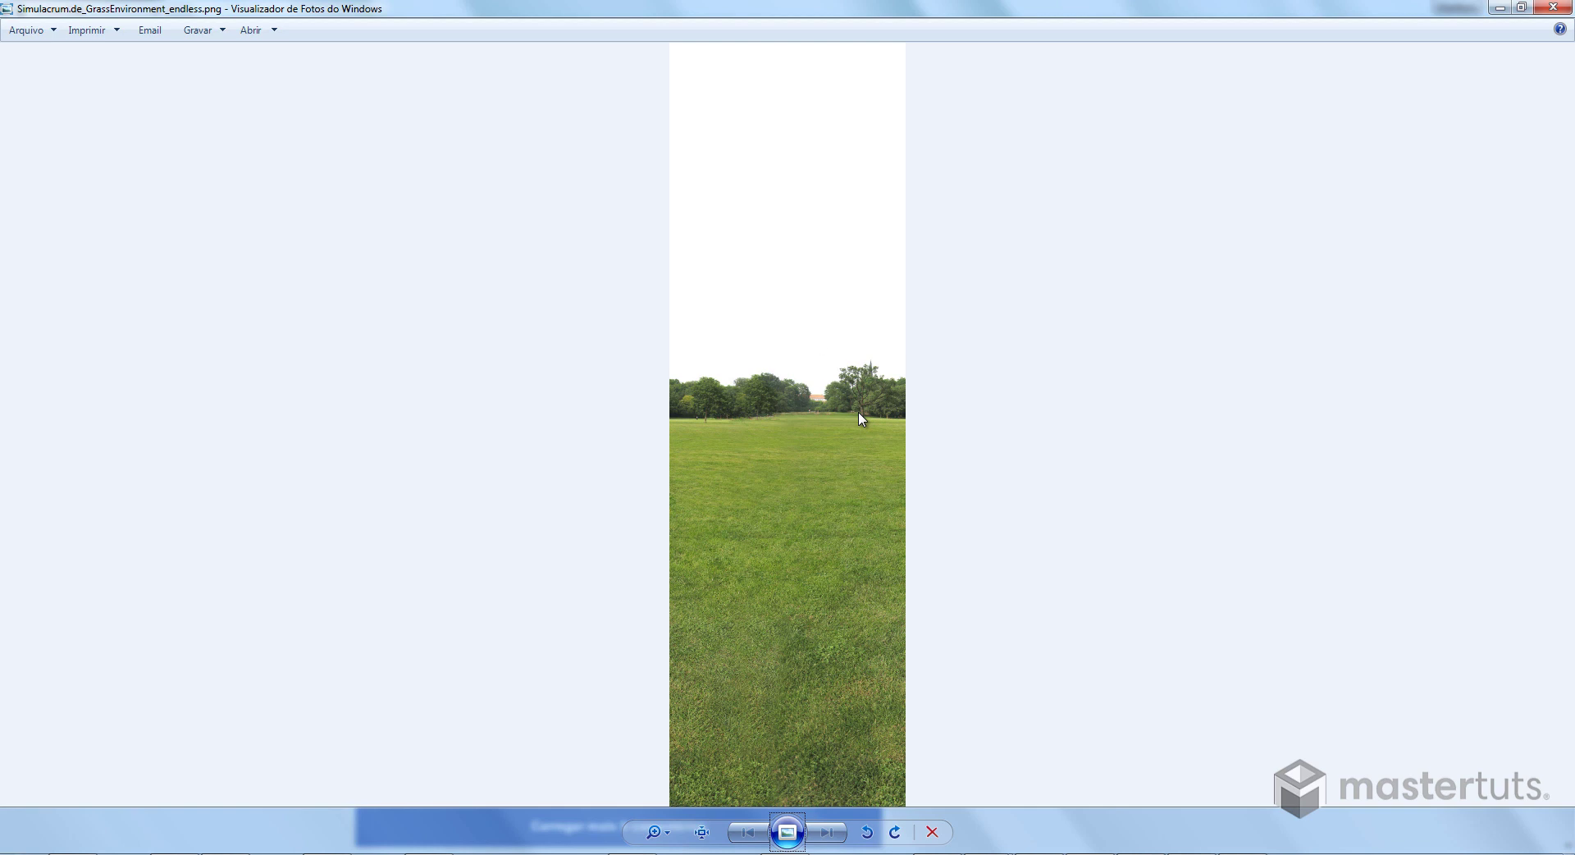
Open the grass panorama in Adobe Photoshop CS6, accepting the colour profile prompt
right_click(803, 313)
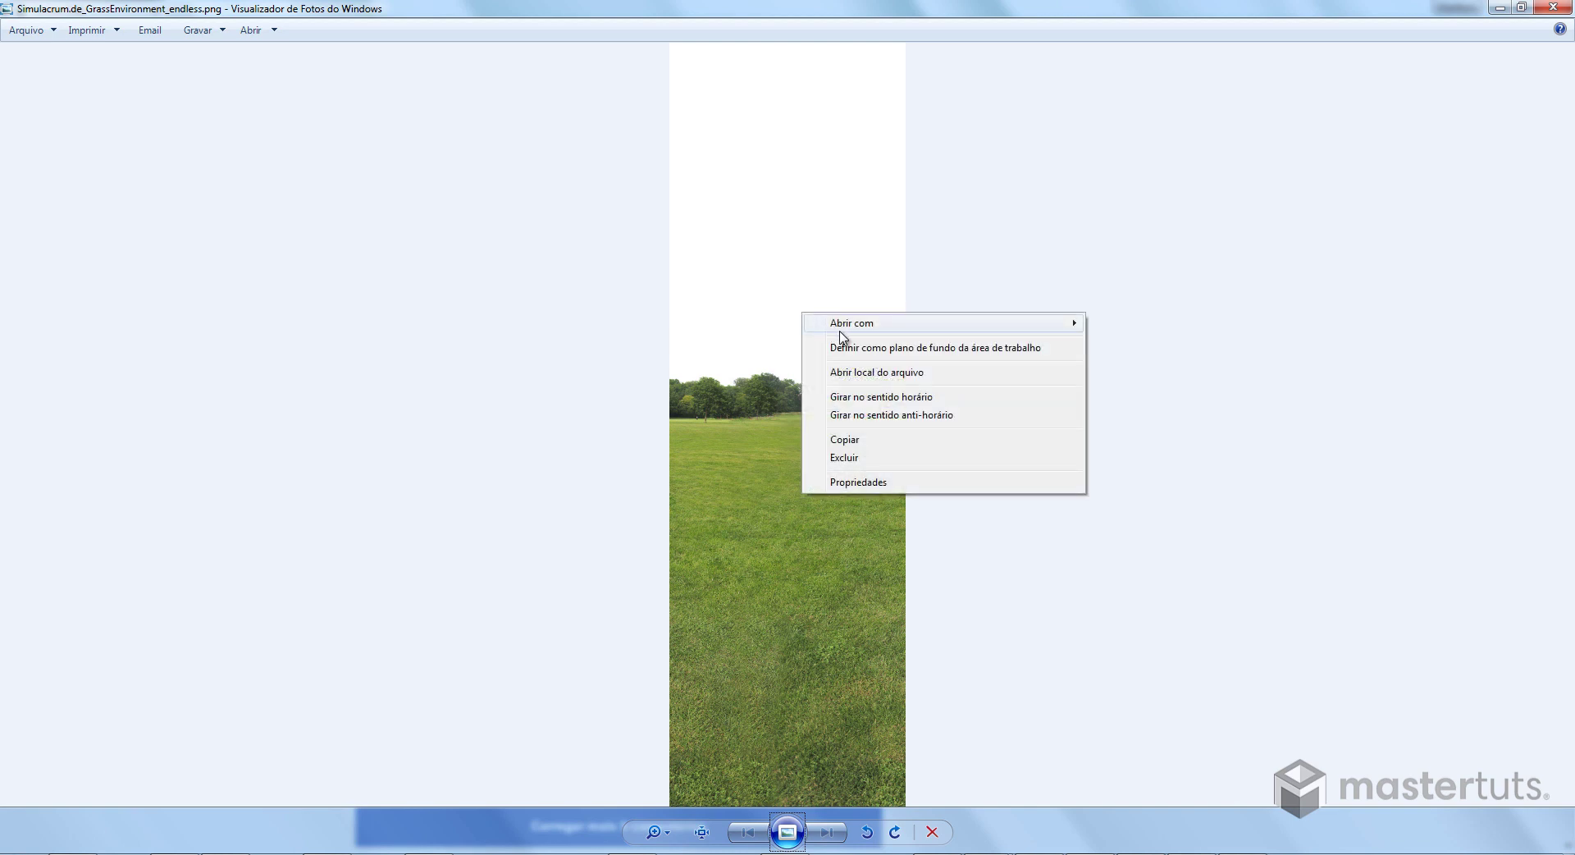
mouse_move(886, 322)
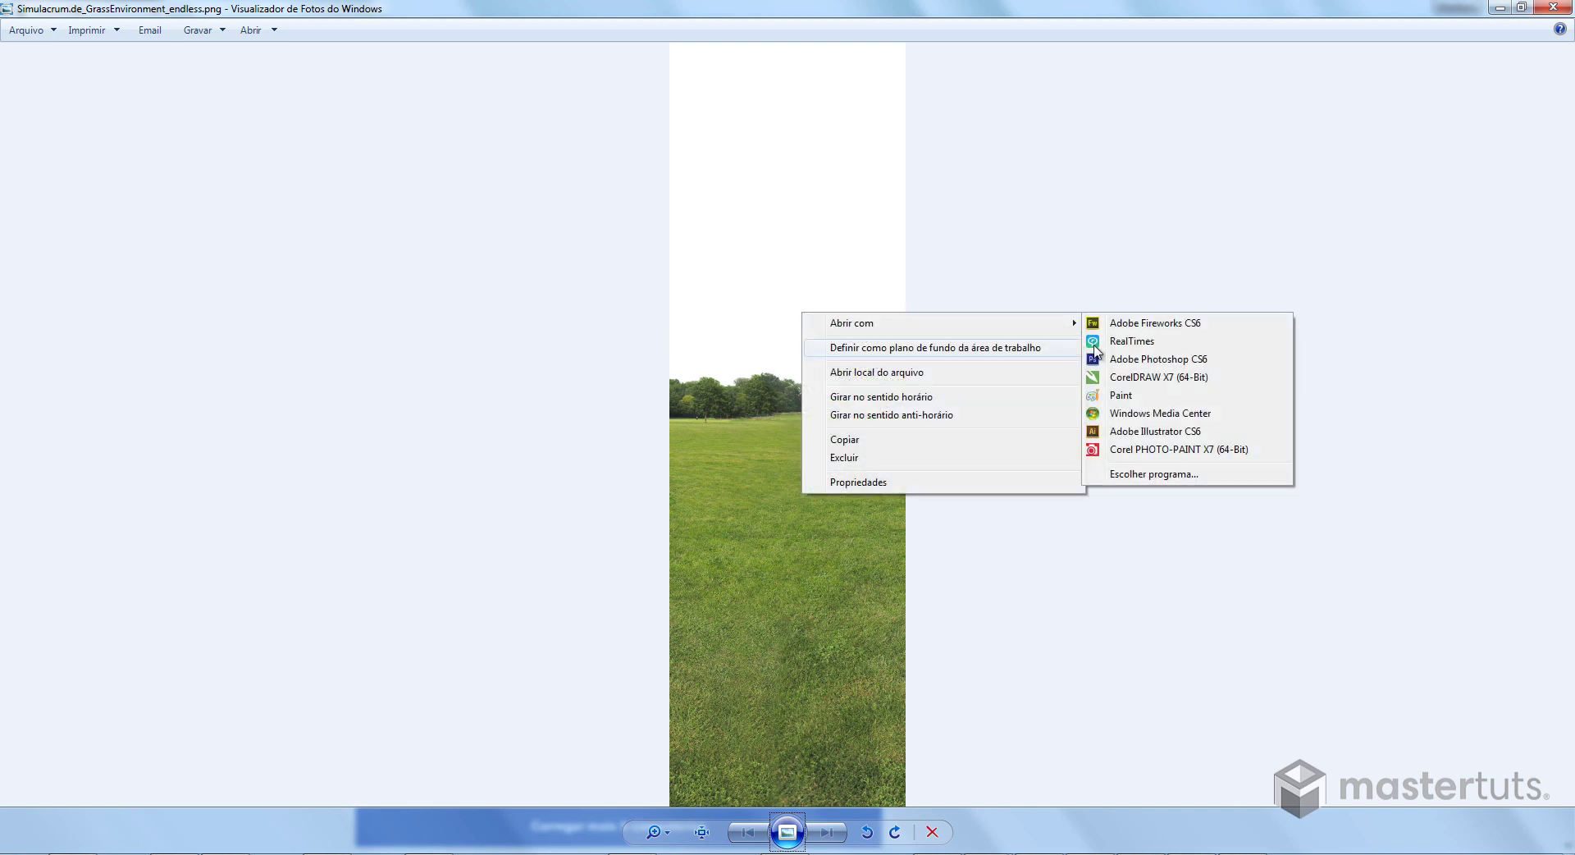
click(1136, 361)
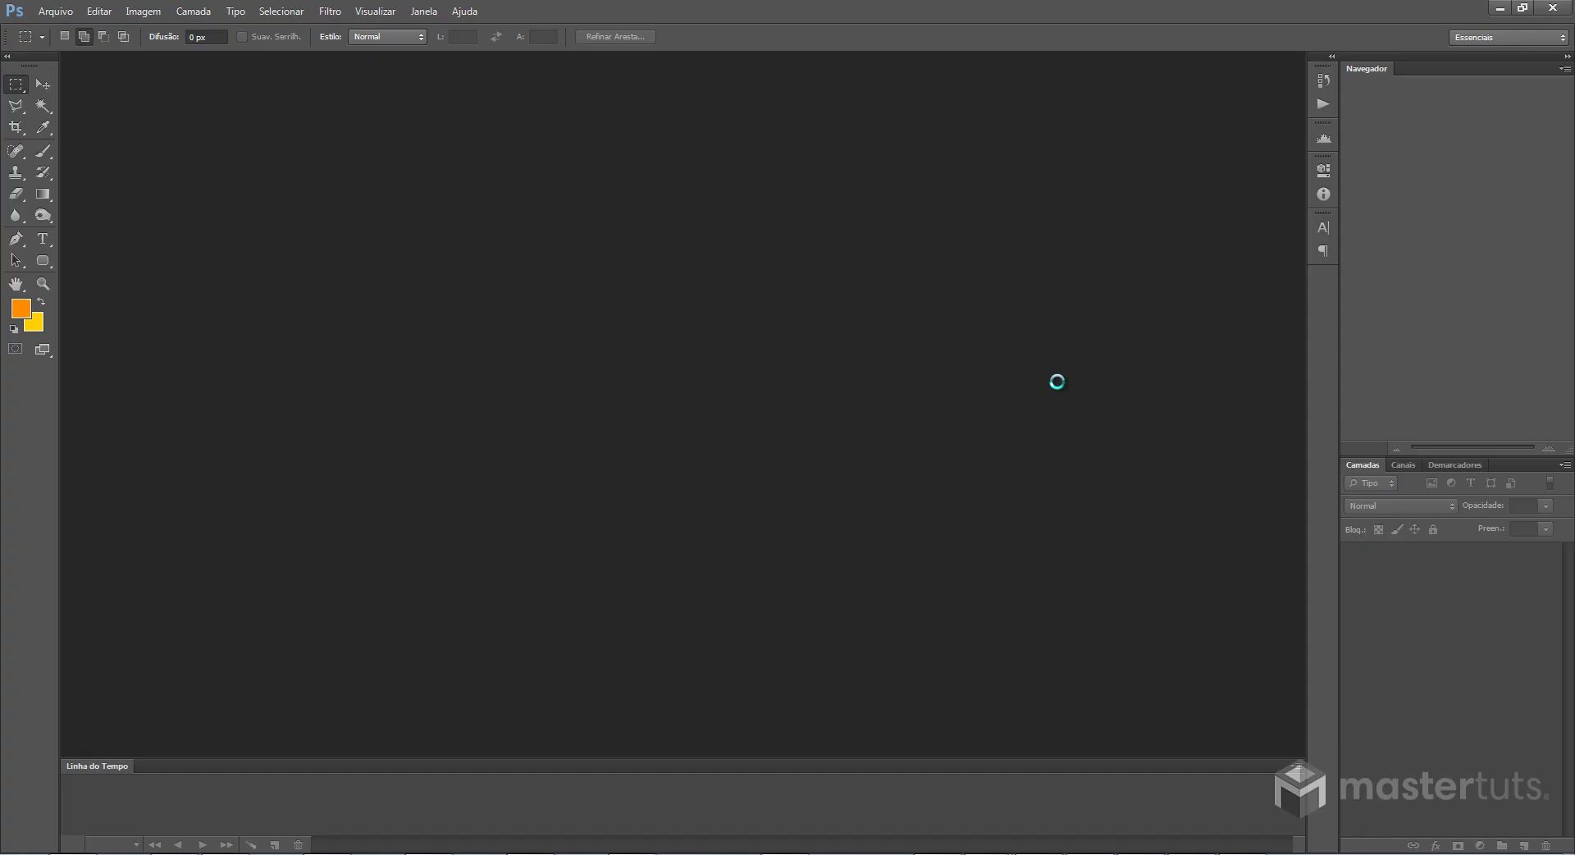
click(876, 415)
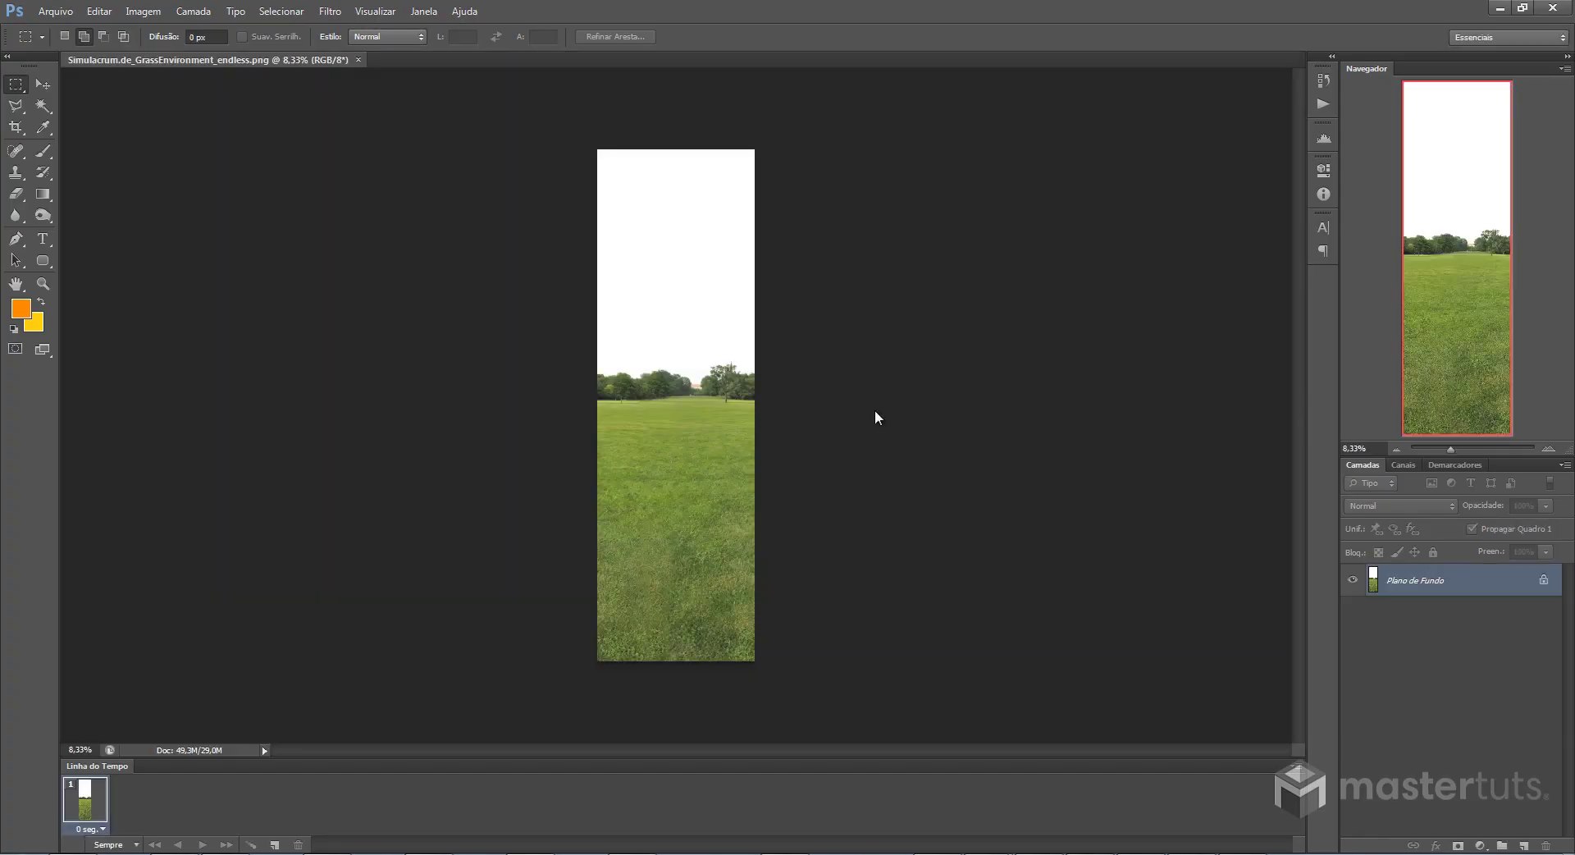
Convert the locked Plano de Fundo background into the editable layer Camada 0
key(v)
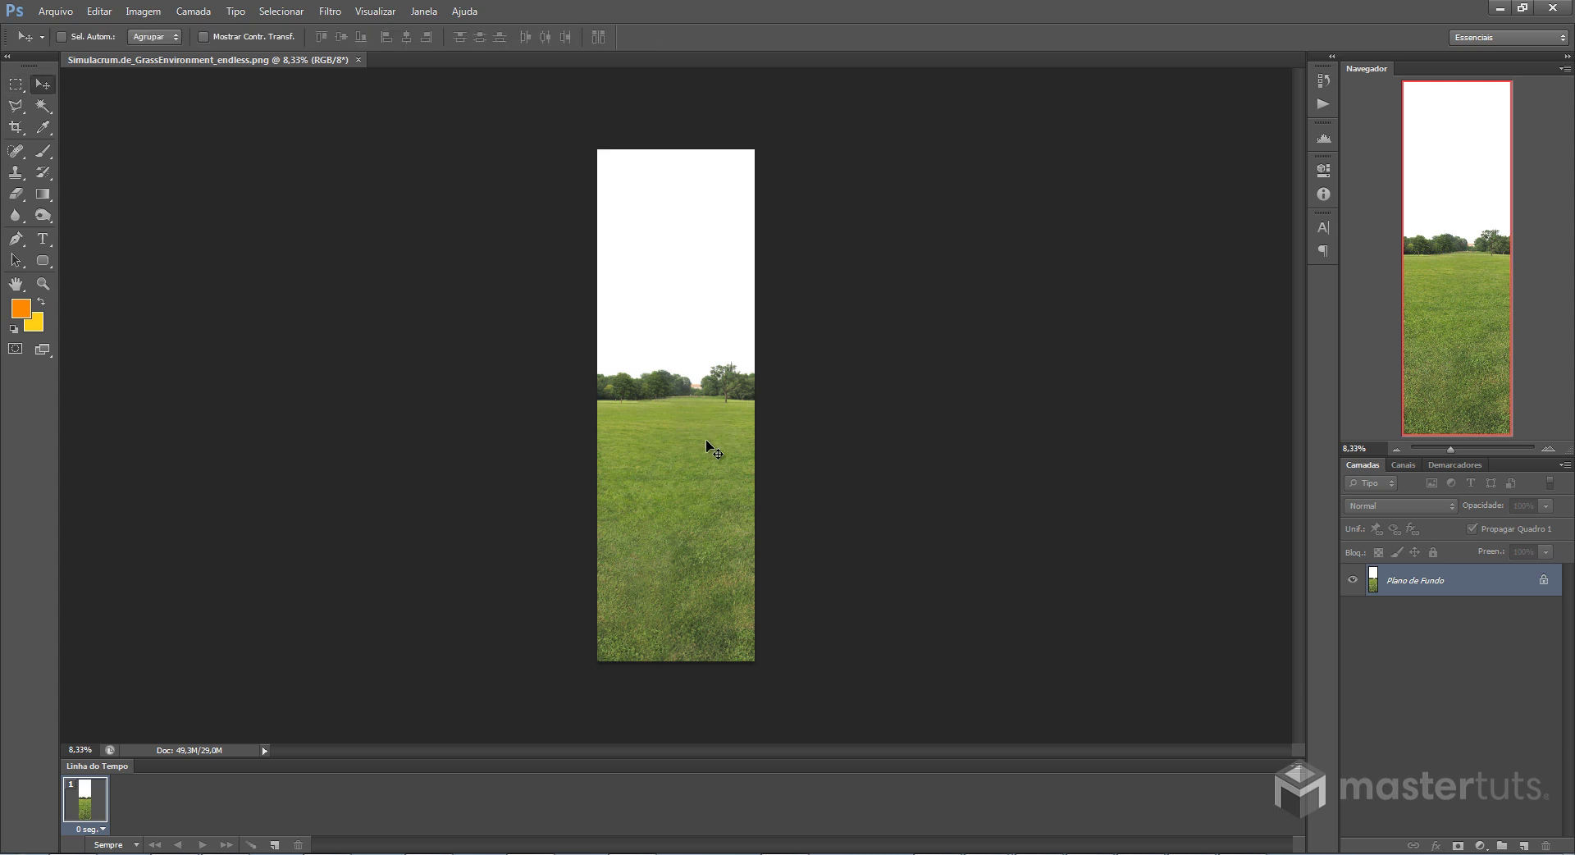
double_click(1421, 583)
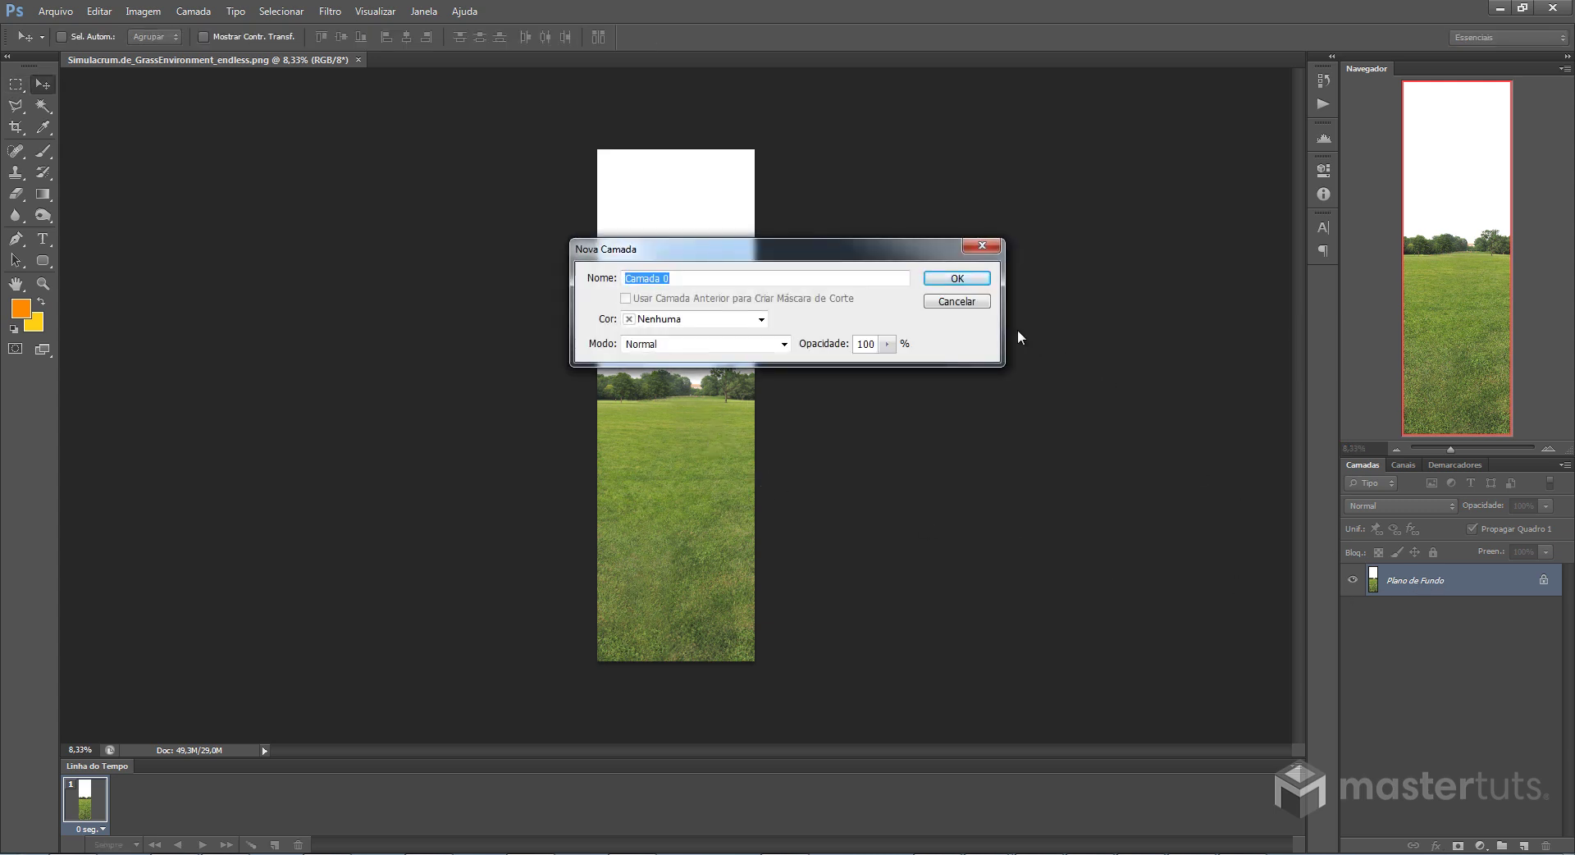
click(954, 277)
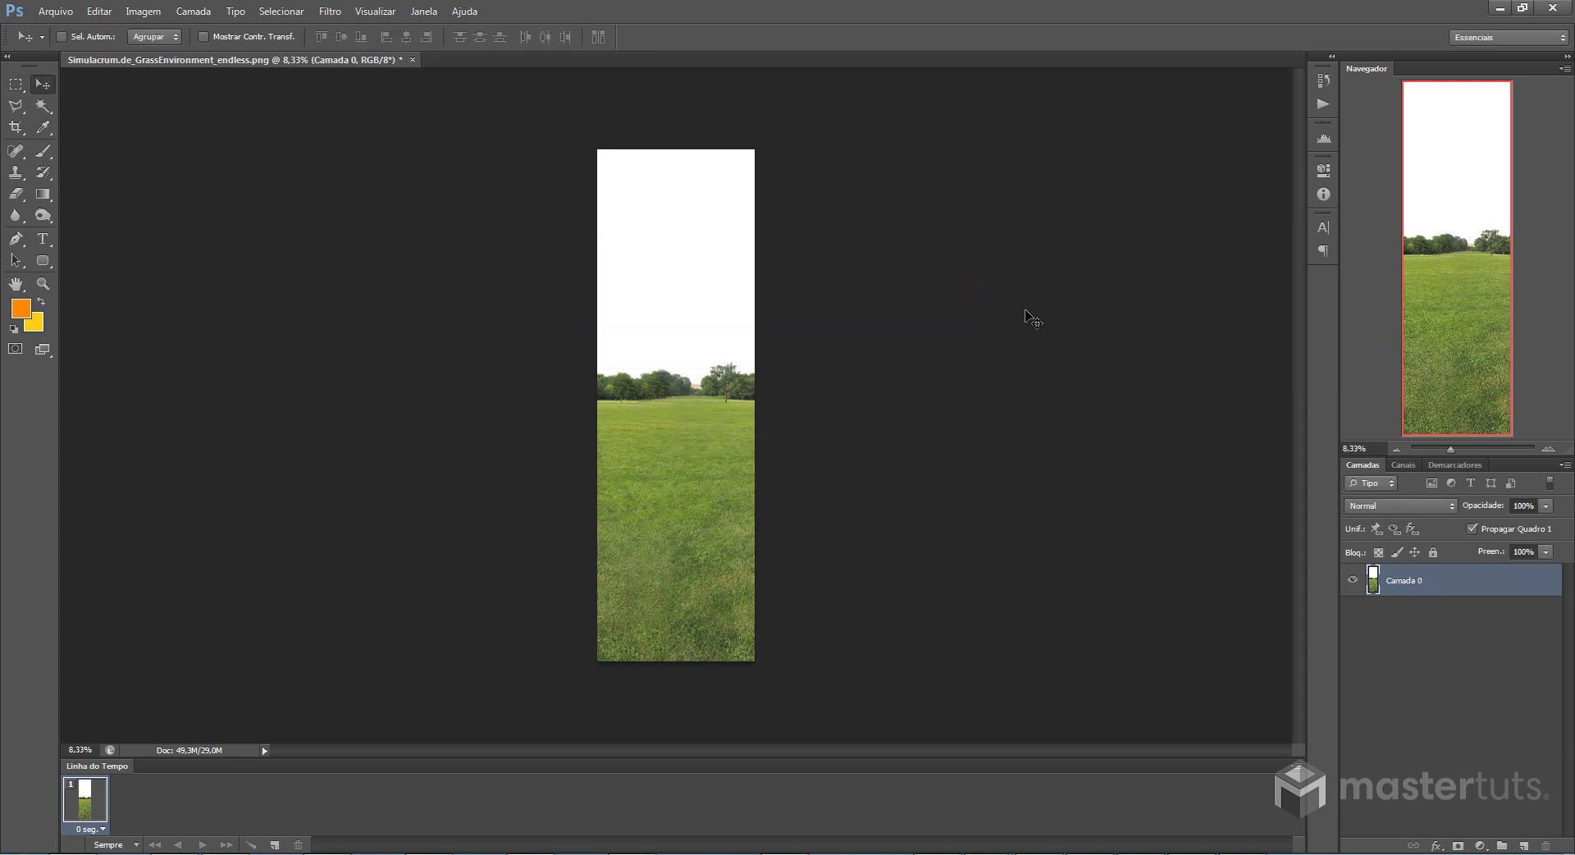
Crop-extend the canvas far to the right, leaving transparent space beside the grass image
key(c)
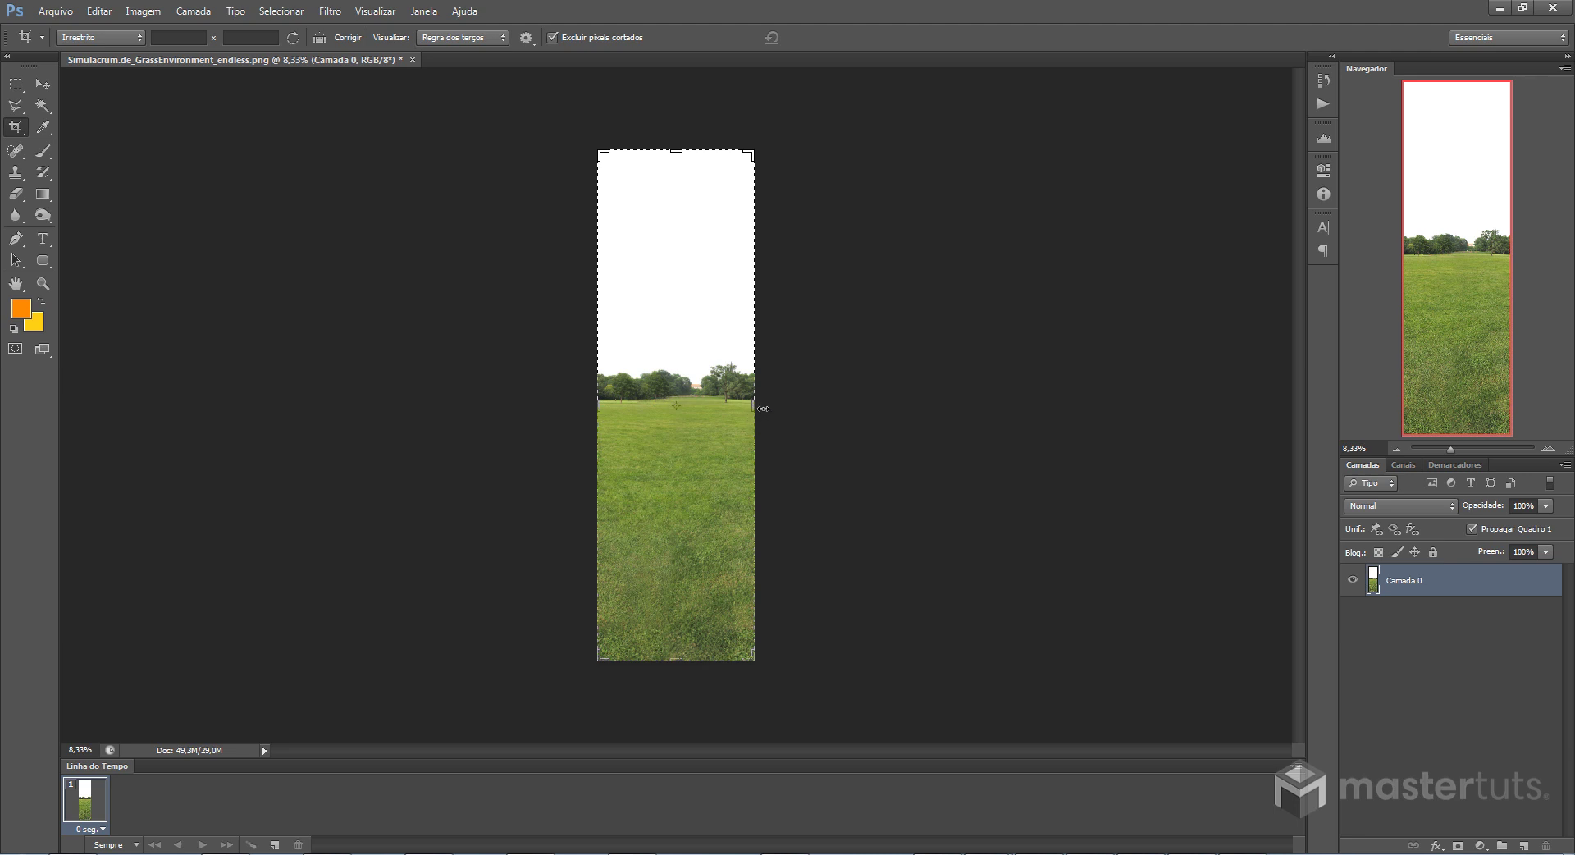
mouse_move(755, 404)
mouse_down()
mouse_move(1381, 398)
mouse_move(1268, 410)
mouse_up()
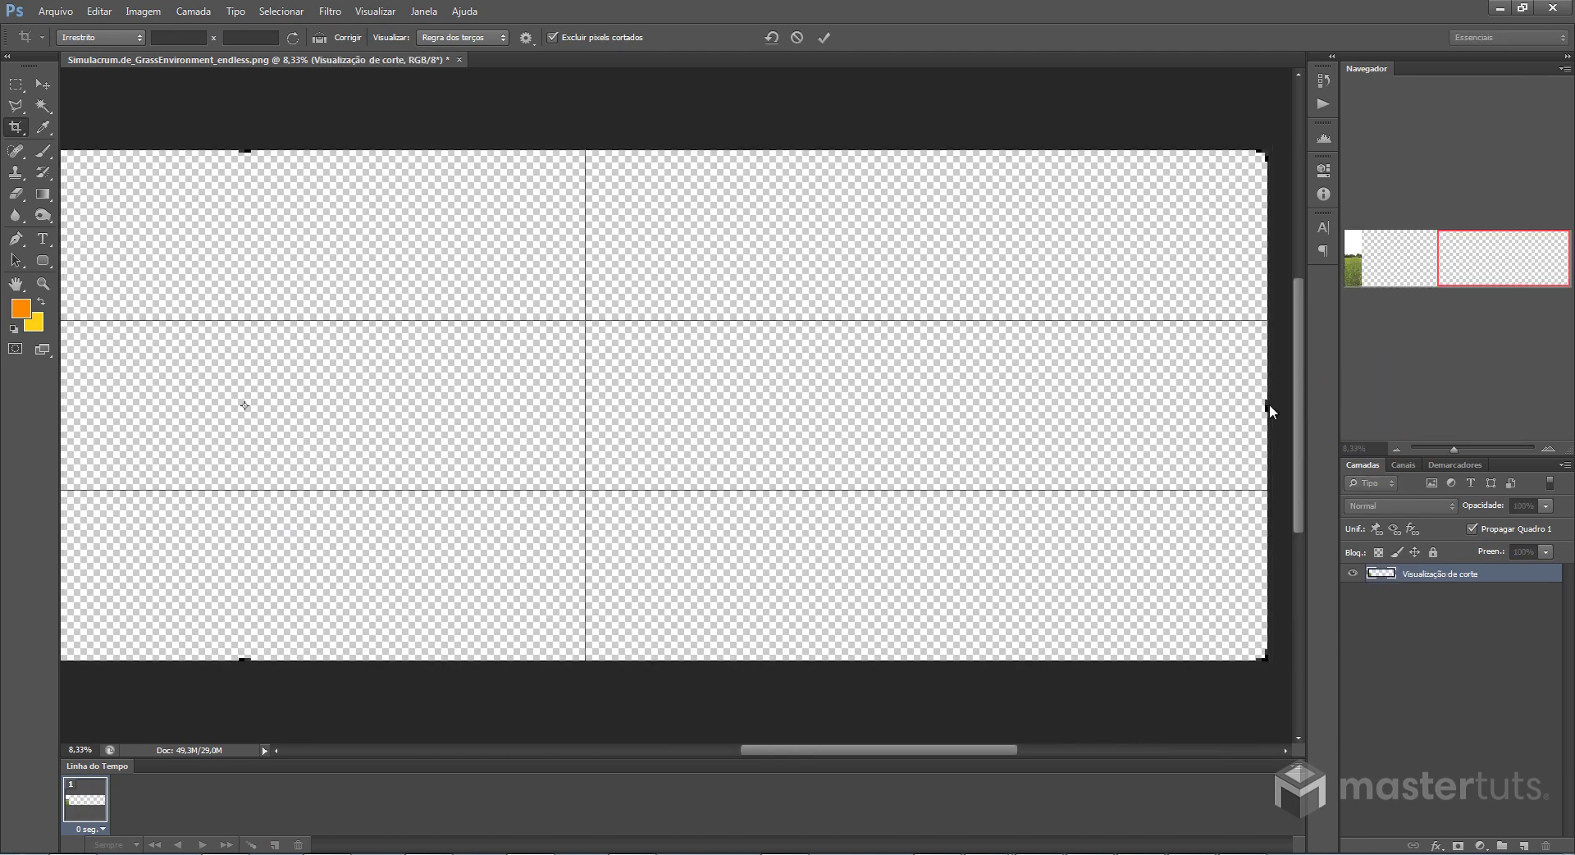
drag(1455, 450, 1450, 451)
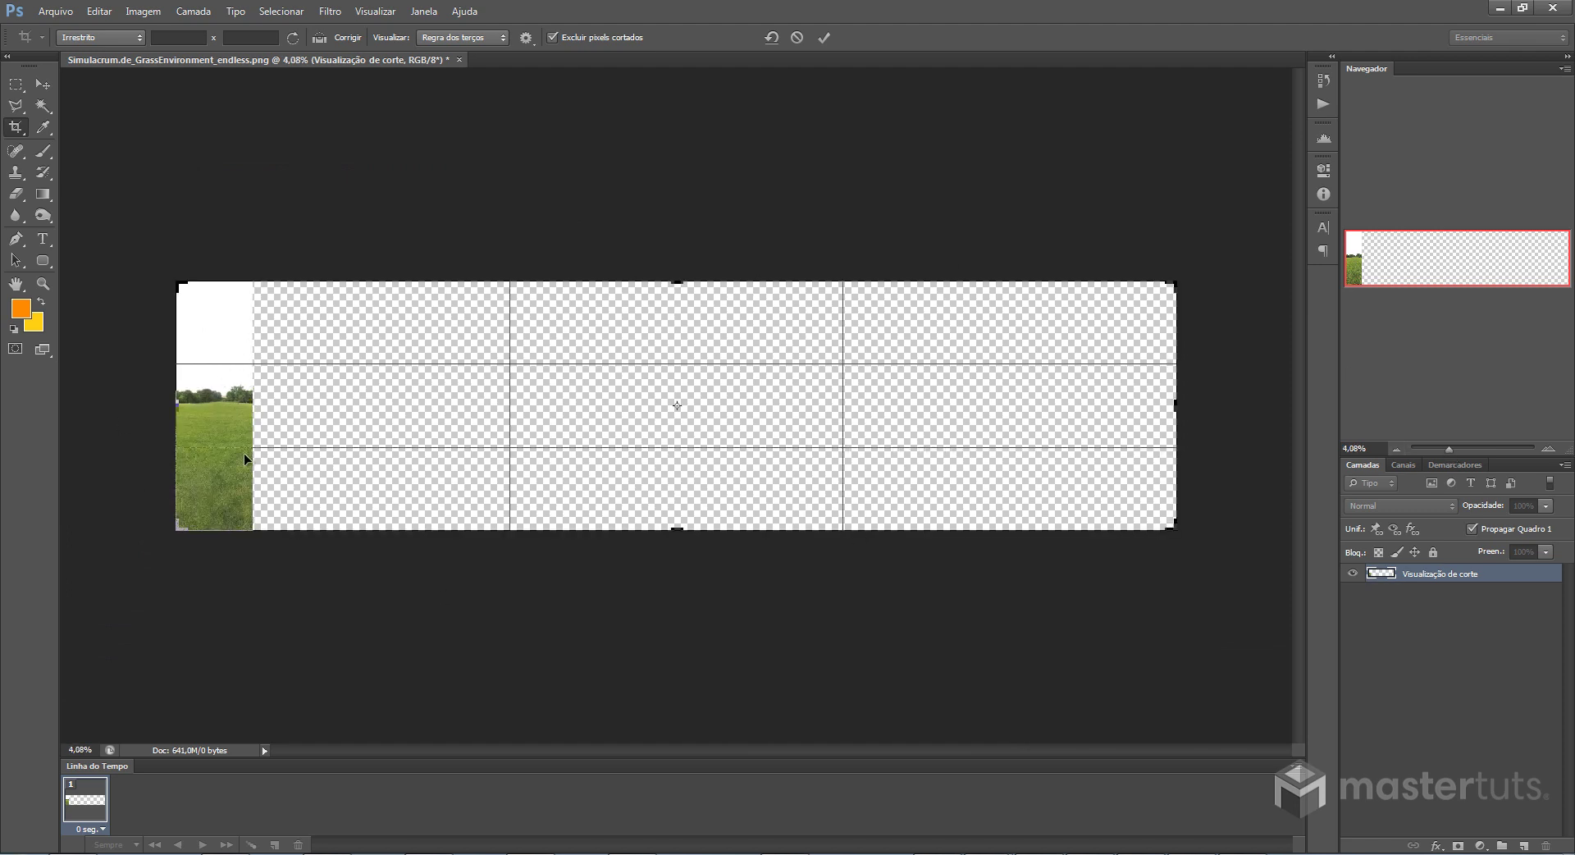
key(Return)
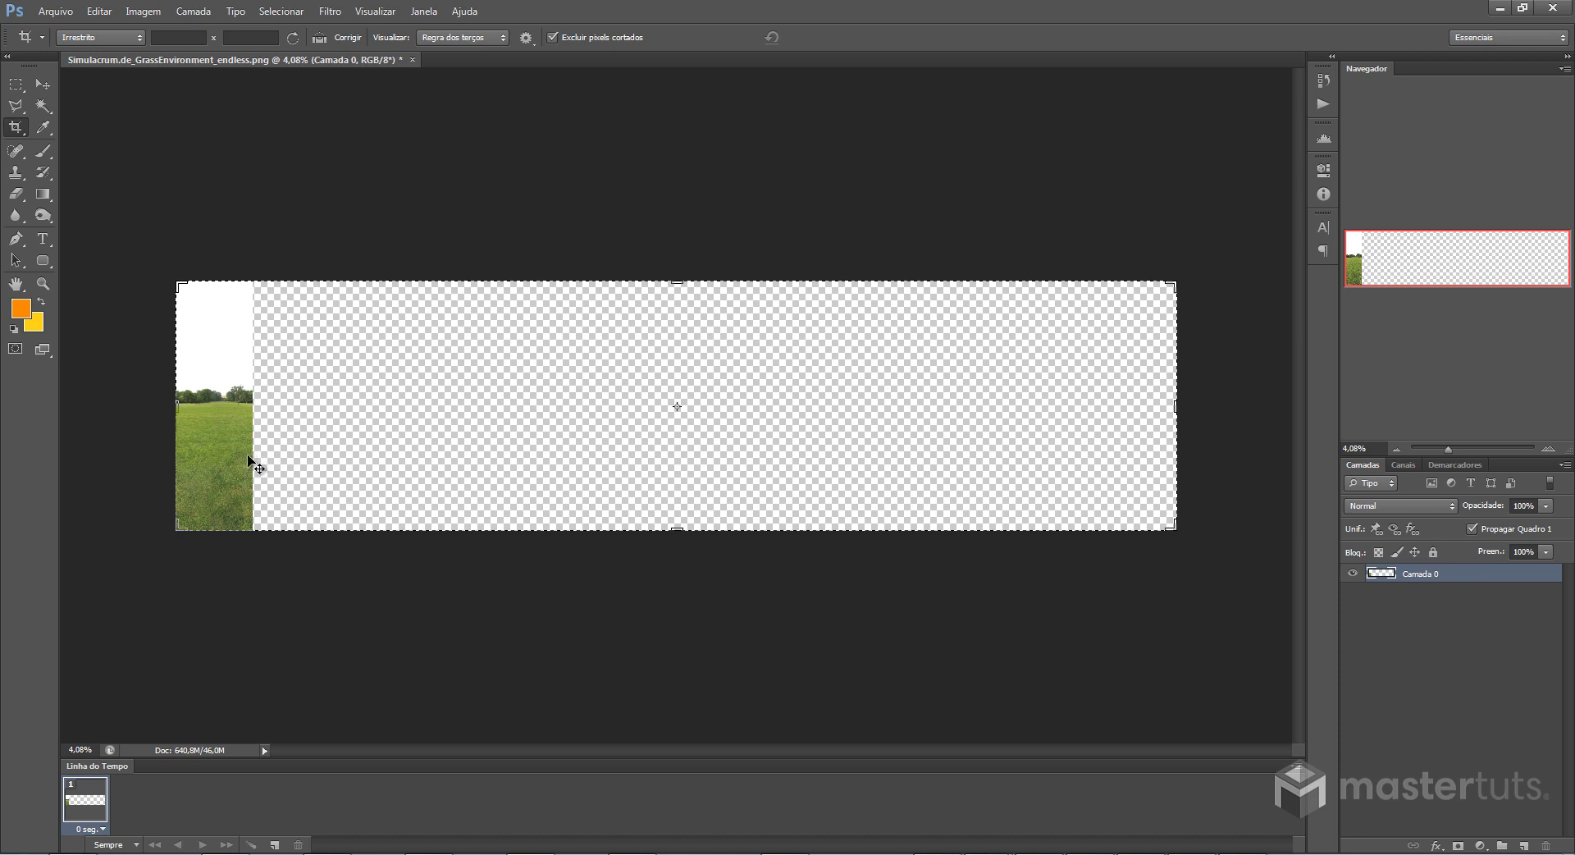
key(v)
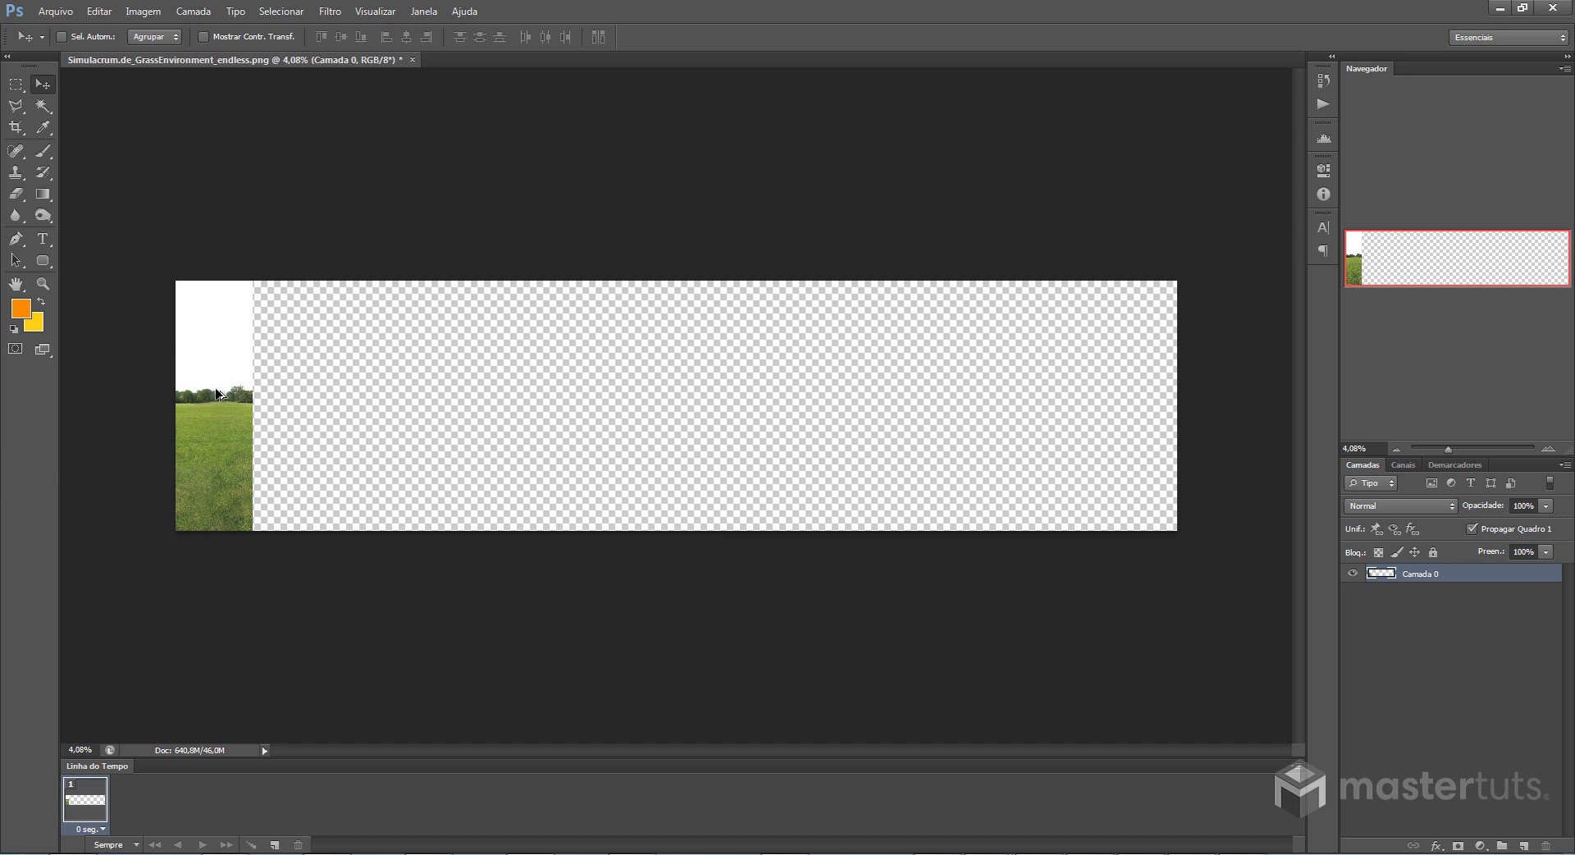
Alt+Shift-drag copies of the grass layer rightward until nine tiles form a continuous horizon
alt+drag(217, 392, 297, 415)
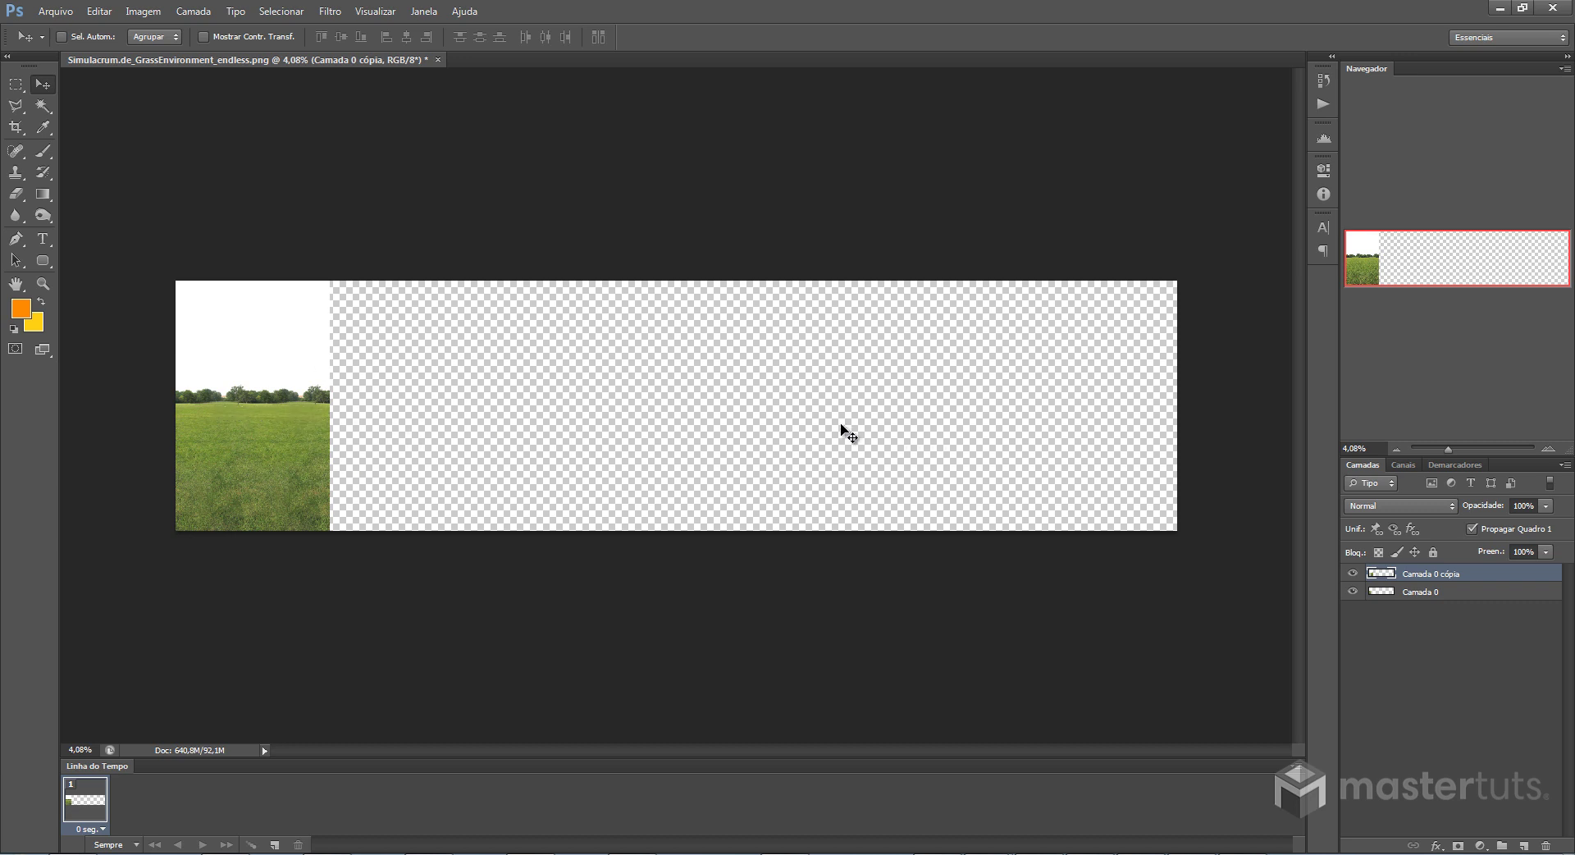
alt+drag(312, 427, 664, 437)
alt+drag(665, 436, 828, 443)
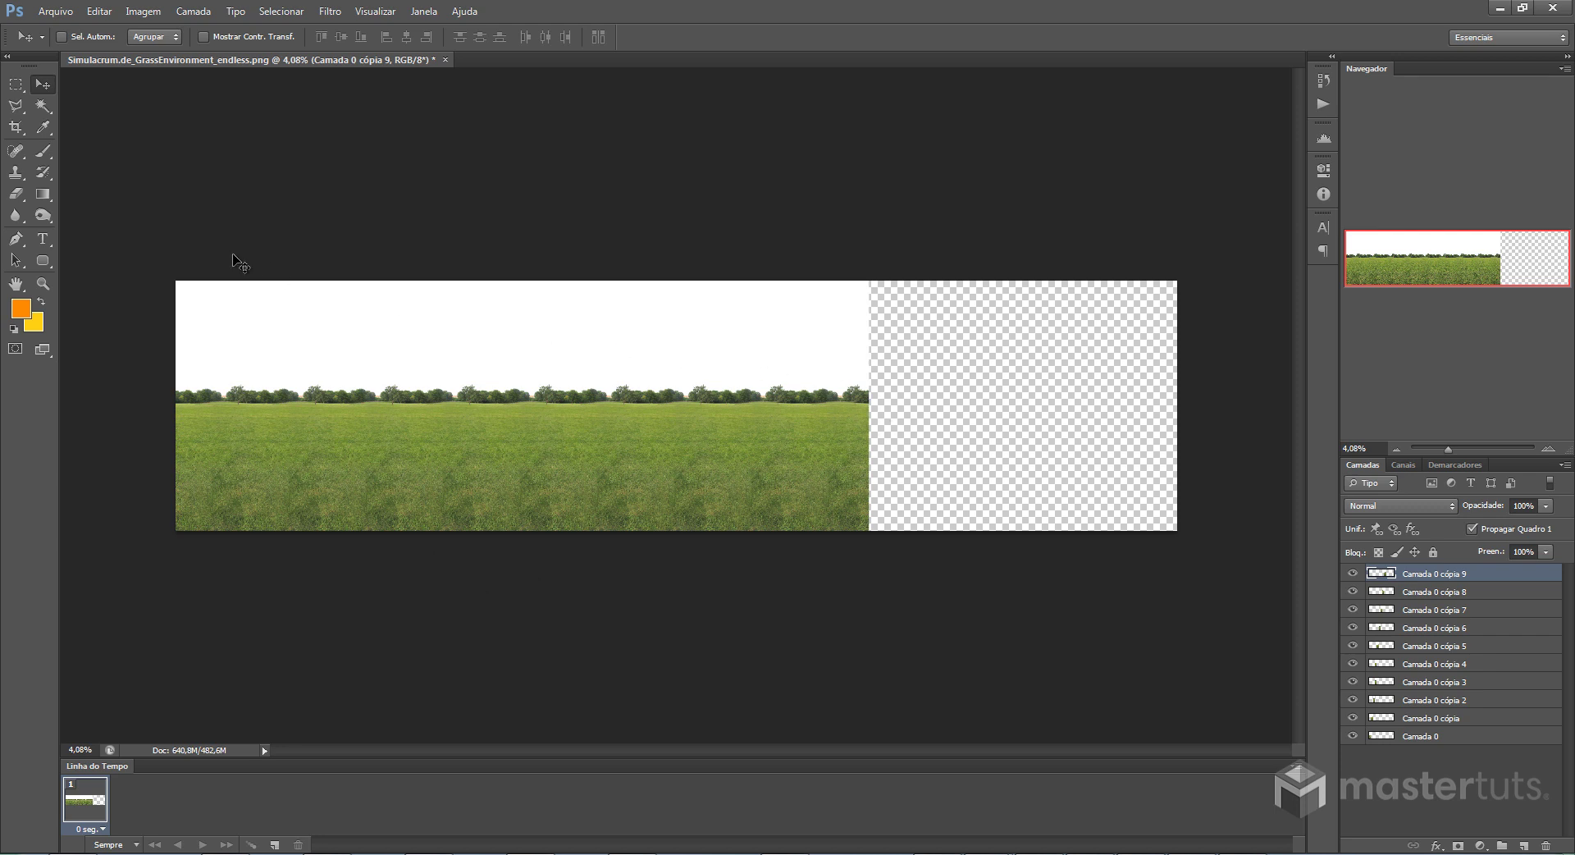
key(c)
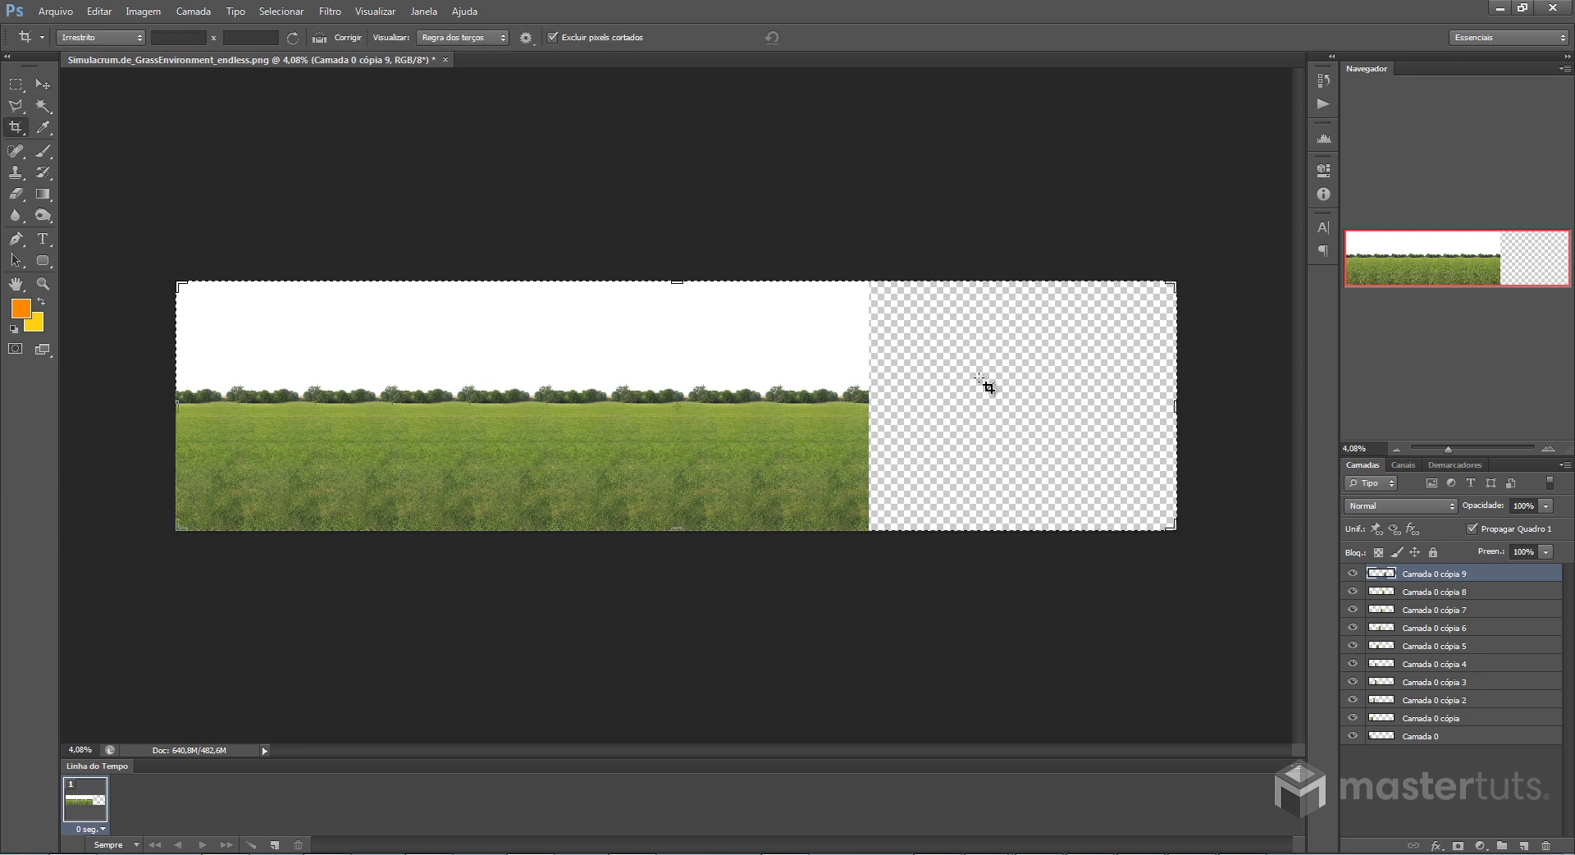
Crop the canvas back to the last grass tile, removing the leftover transparent strip
drag(1173, 408, 1019, 425)
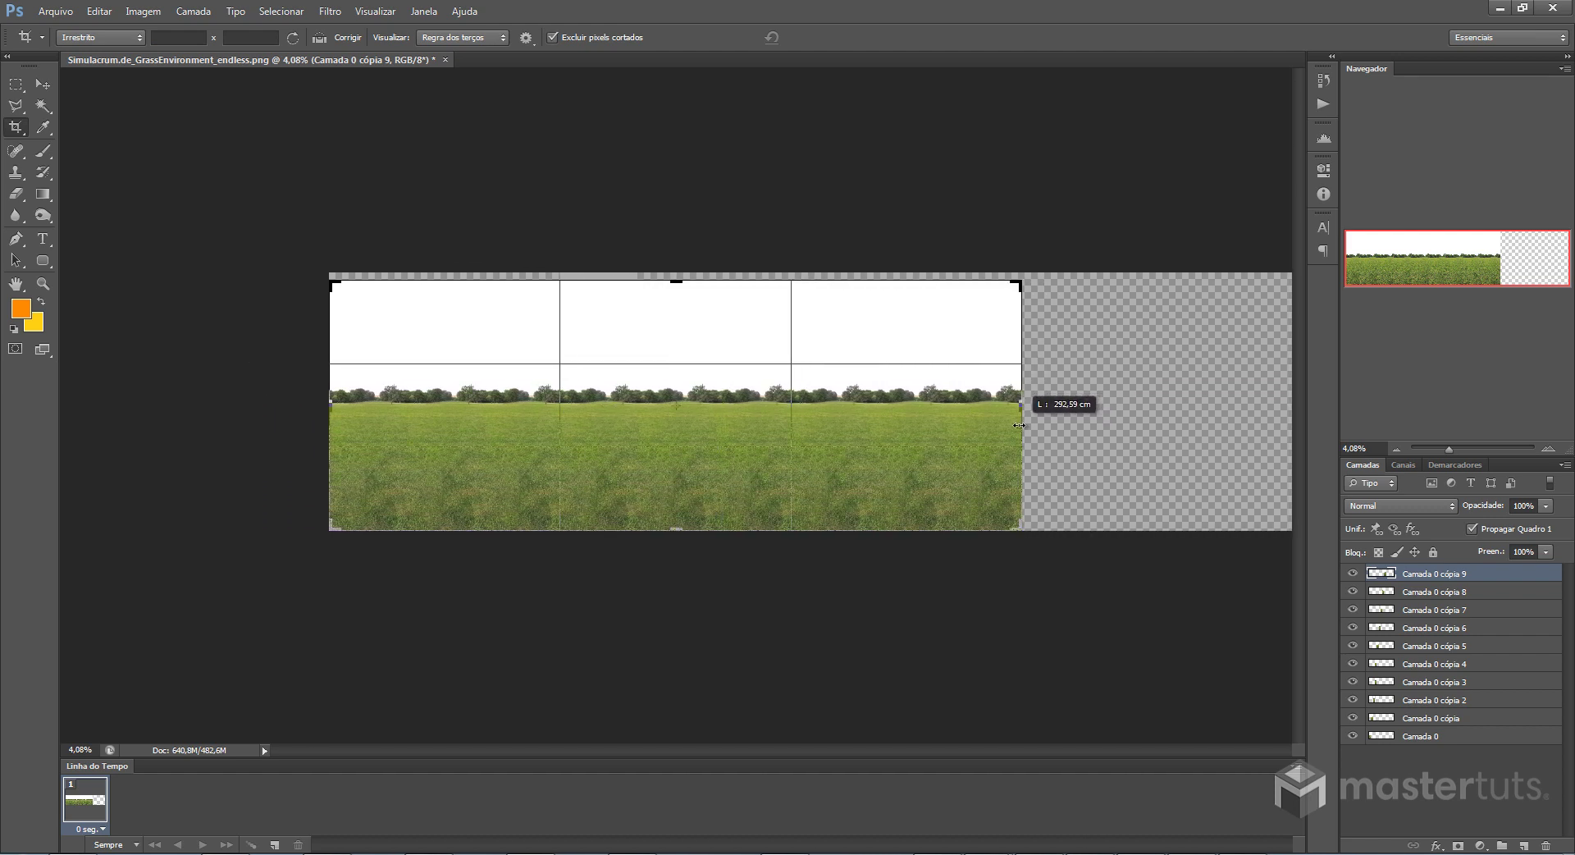
drag(1021, 427, 1022, 428)
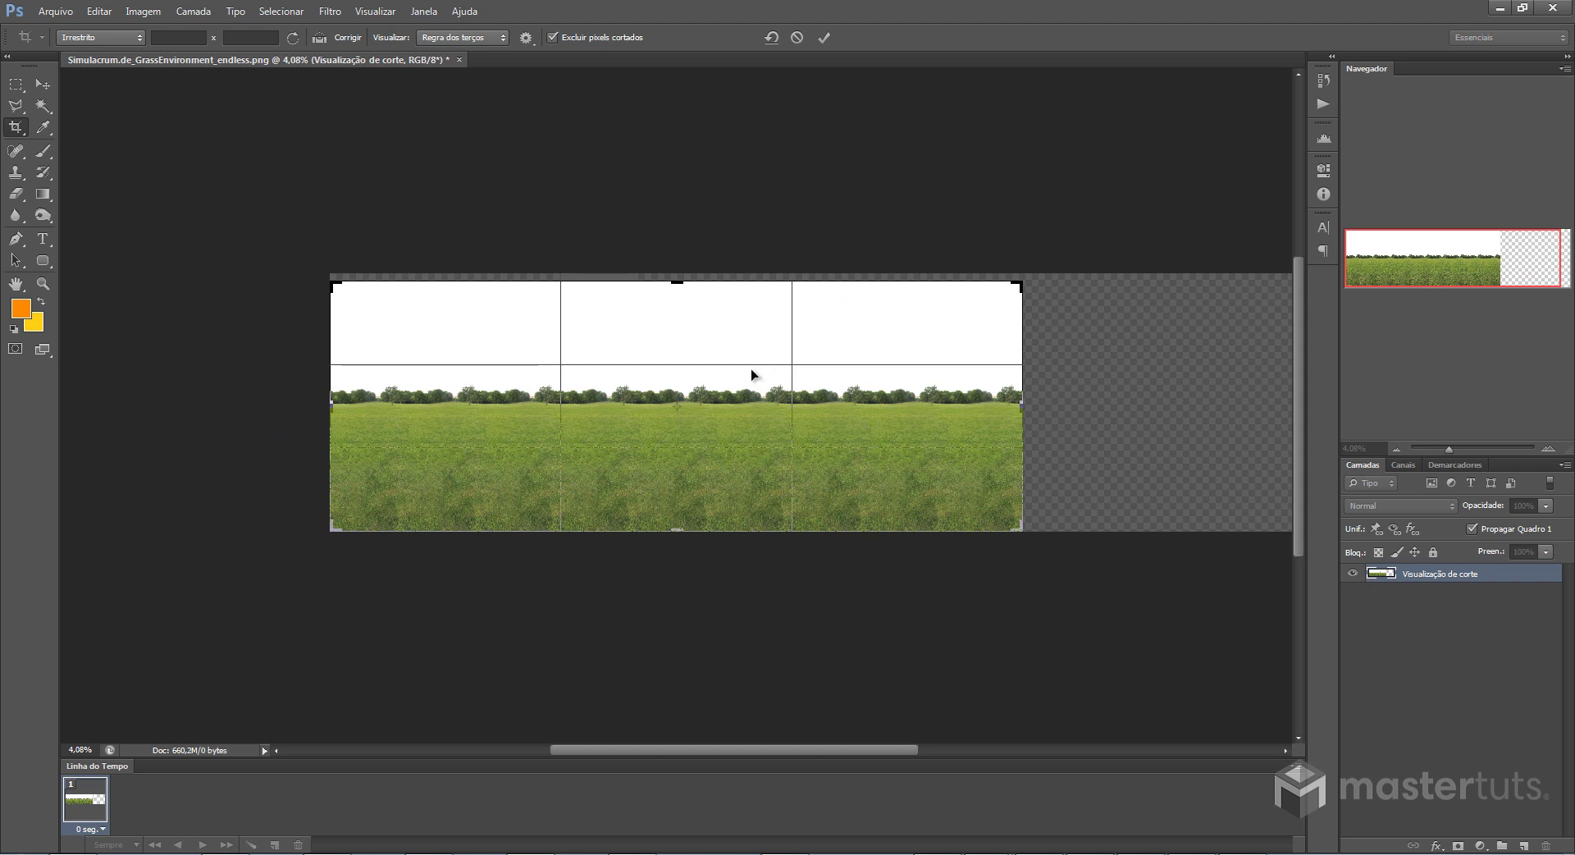
key(Return)
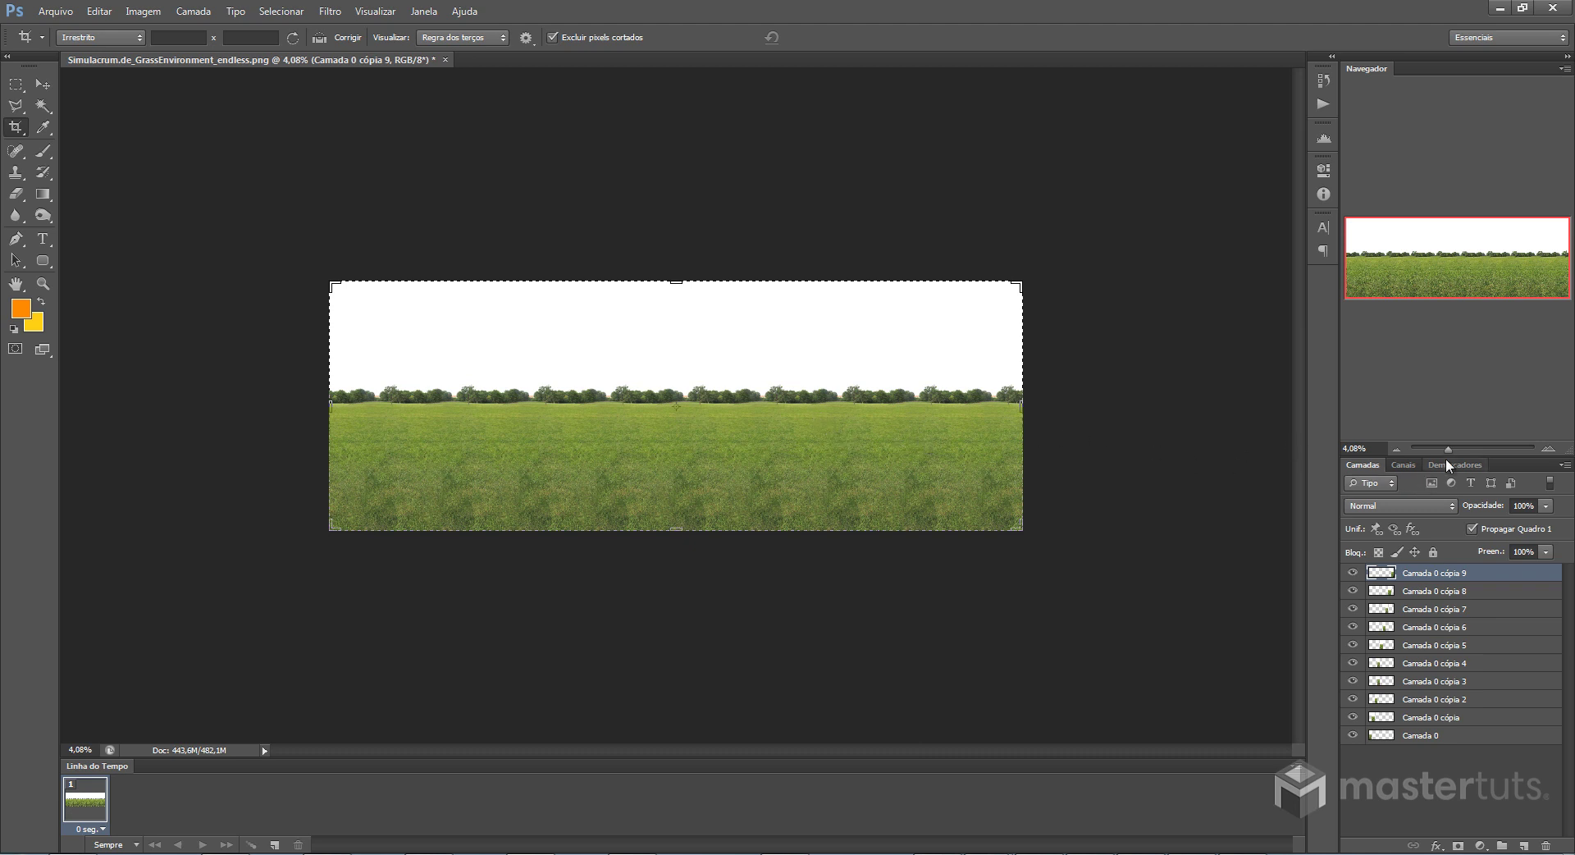
drag(1445, 449, 1464, 441)
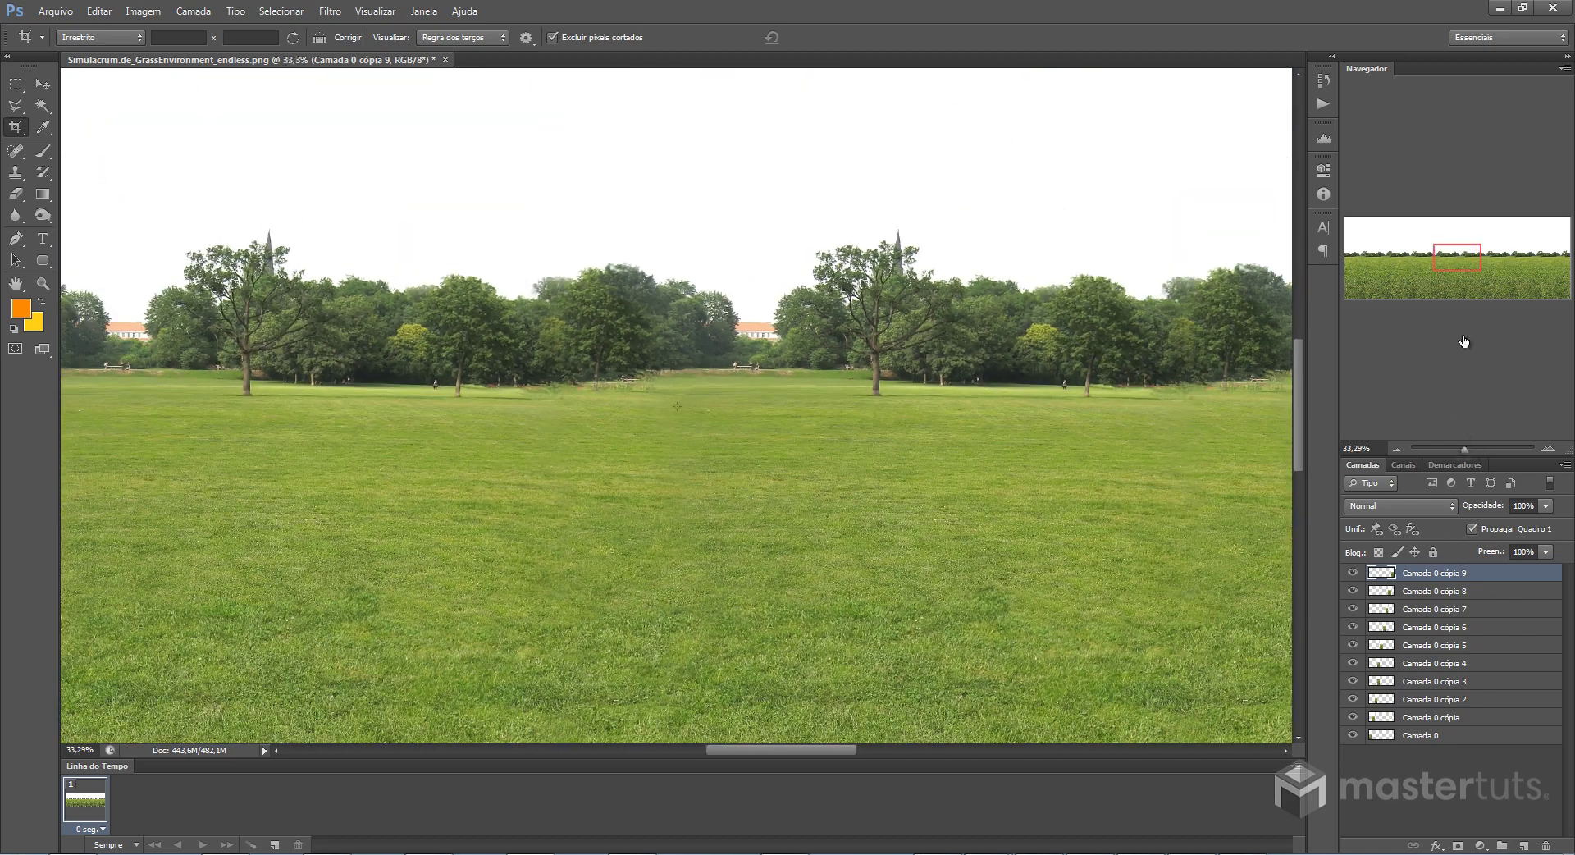
mouse_move(1451, 259)
mouse_down()
mouse_move(1367, 266)
mouse_move(1453, 264)
mouse_up()
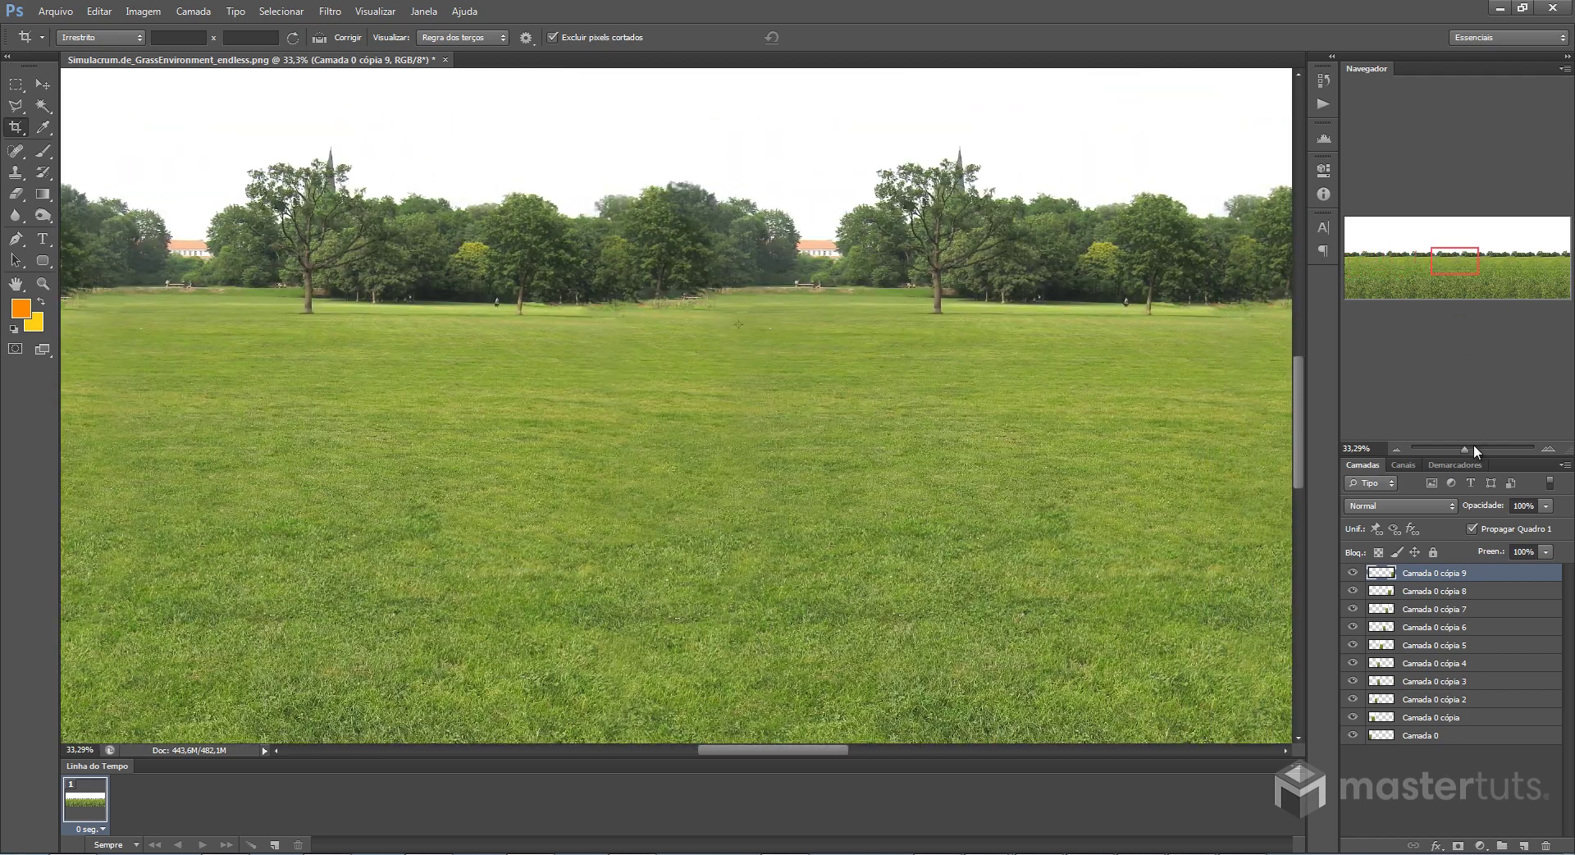
drag(1462, 443, 1450, 446)
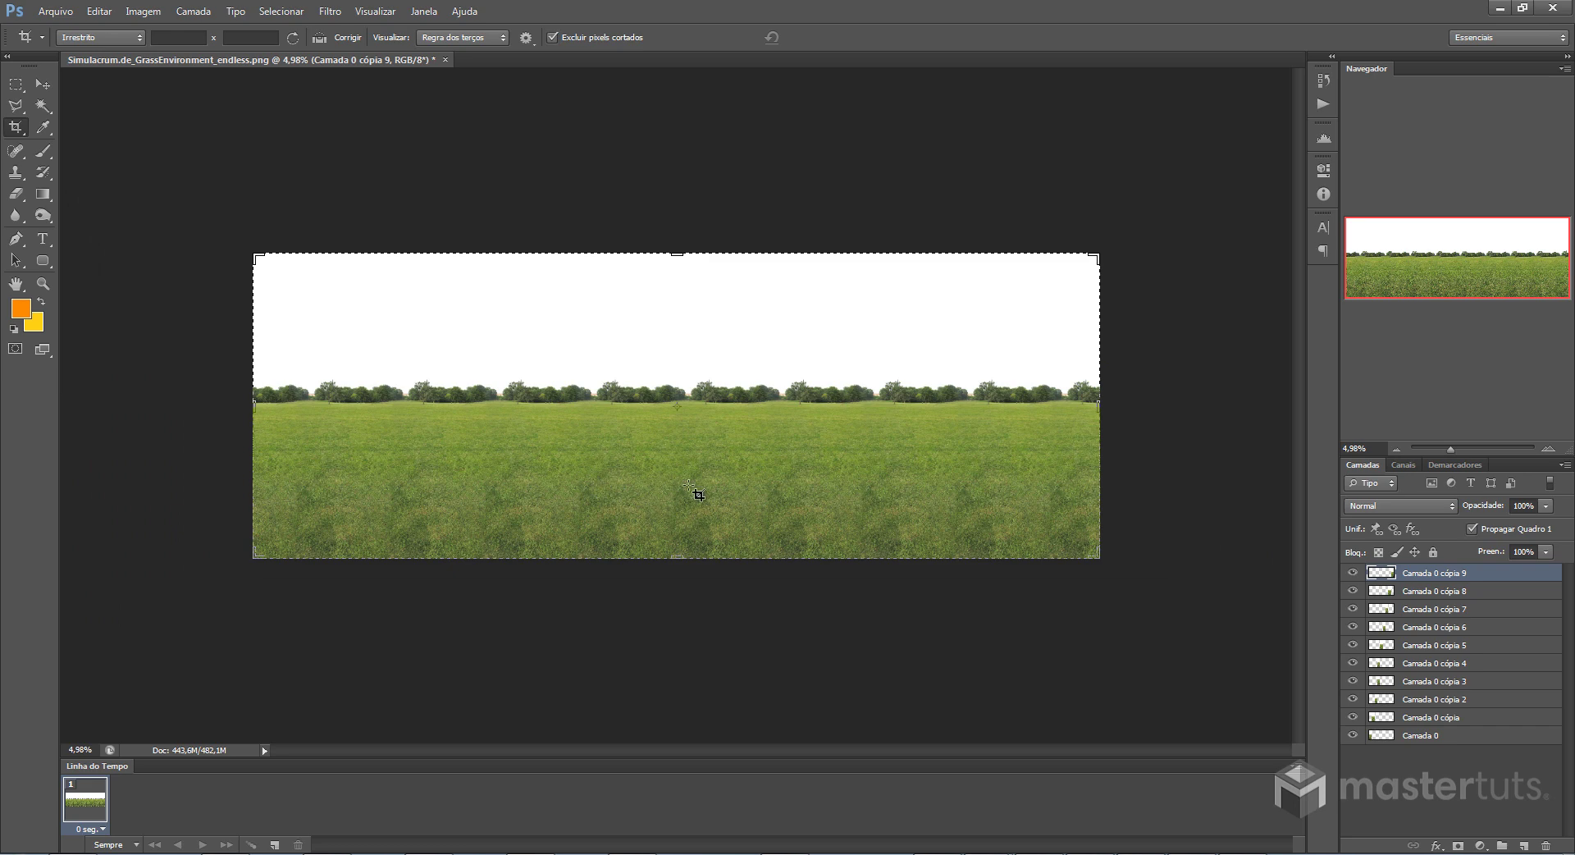
key(v)
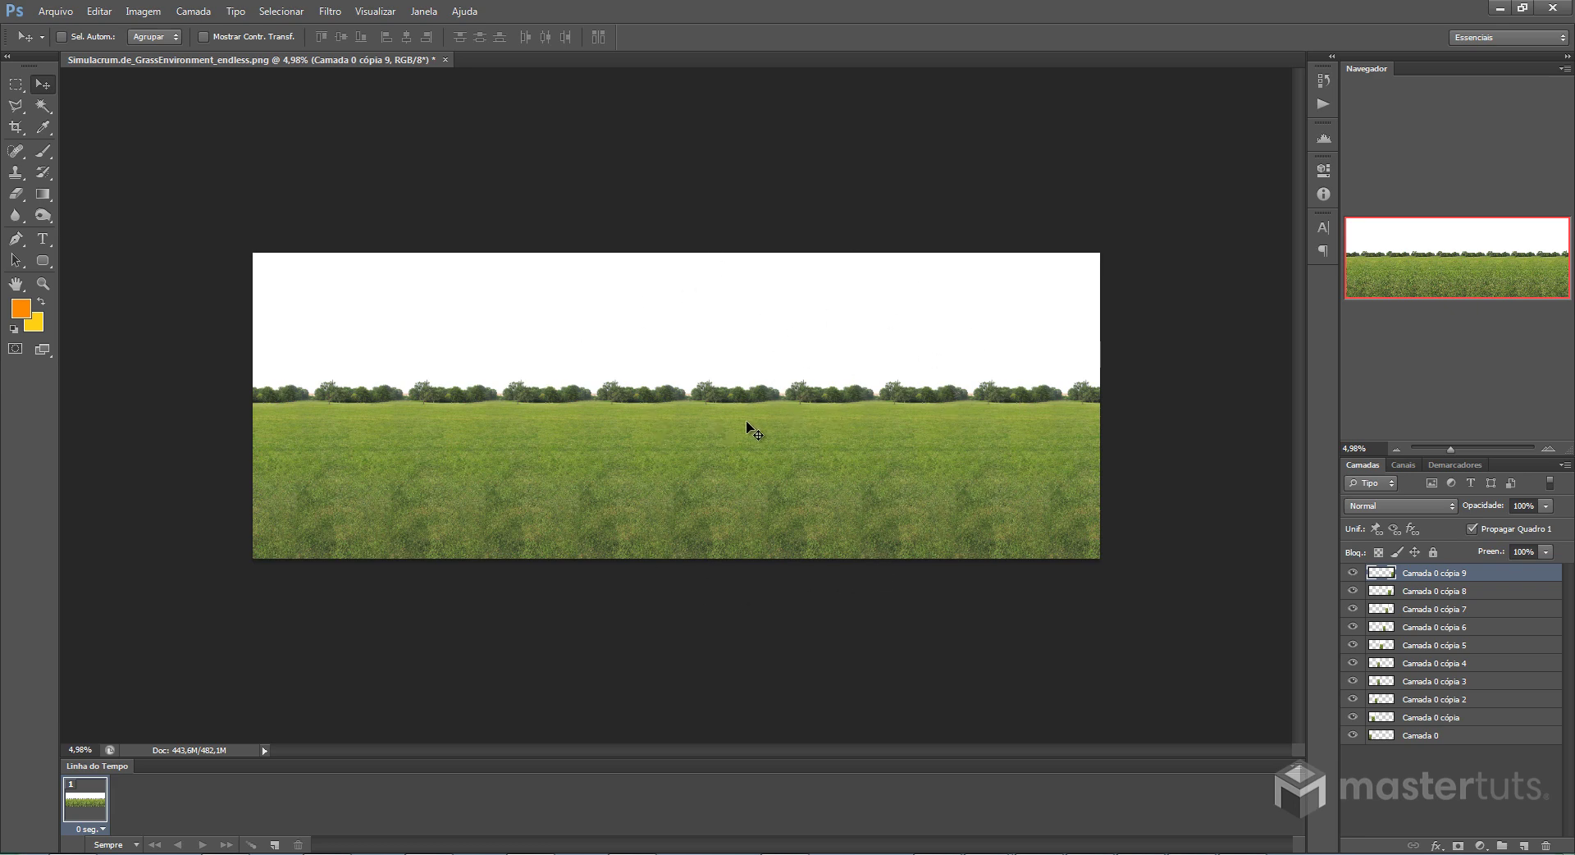
Set the image width to 7000 pixels with constrained proportions, giving 7000 × 2524
click(147, 11)
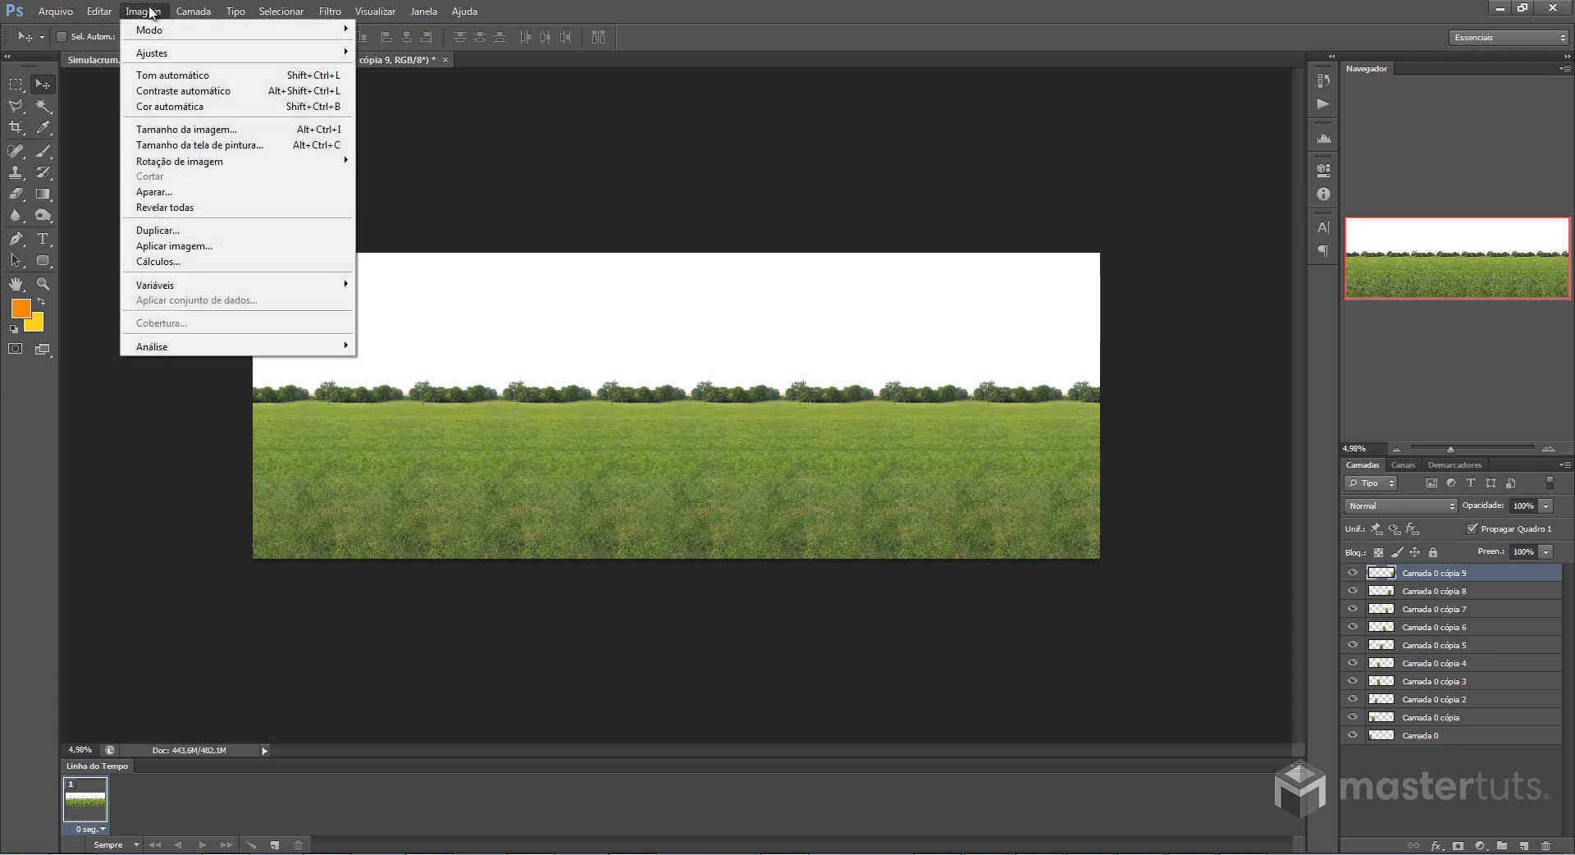
click(210, 133)
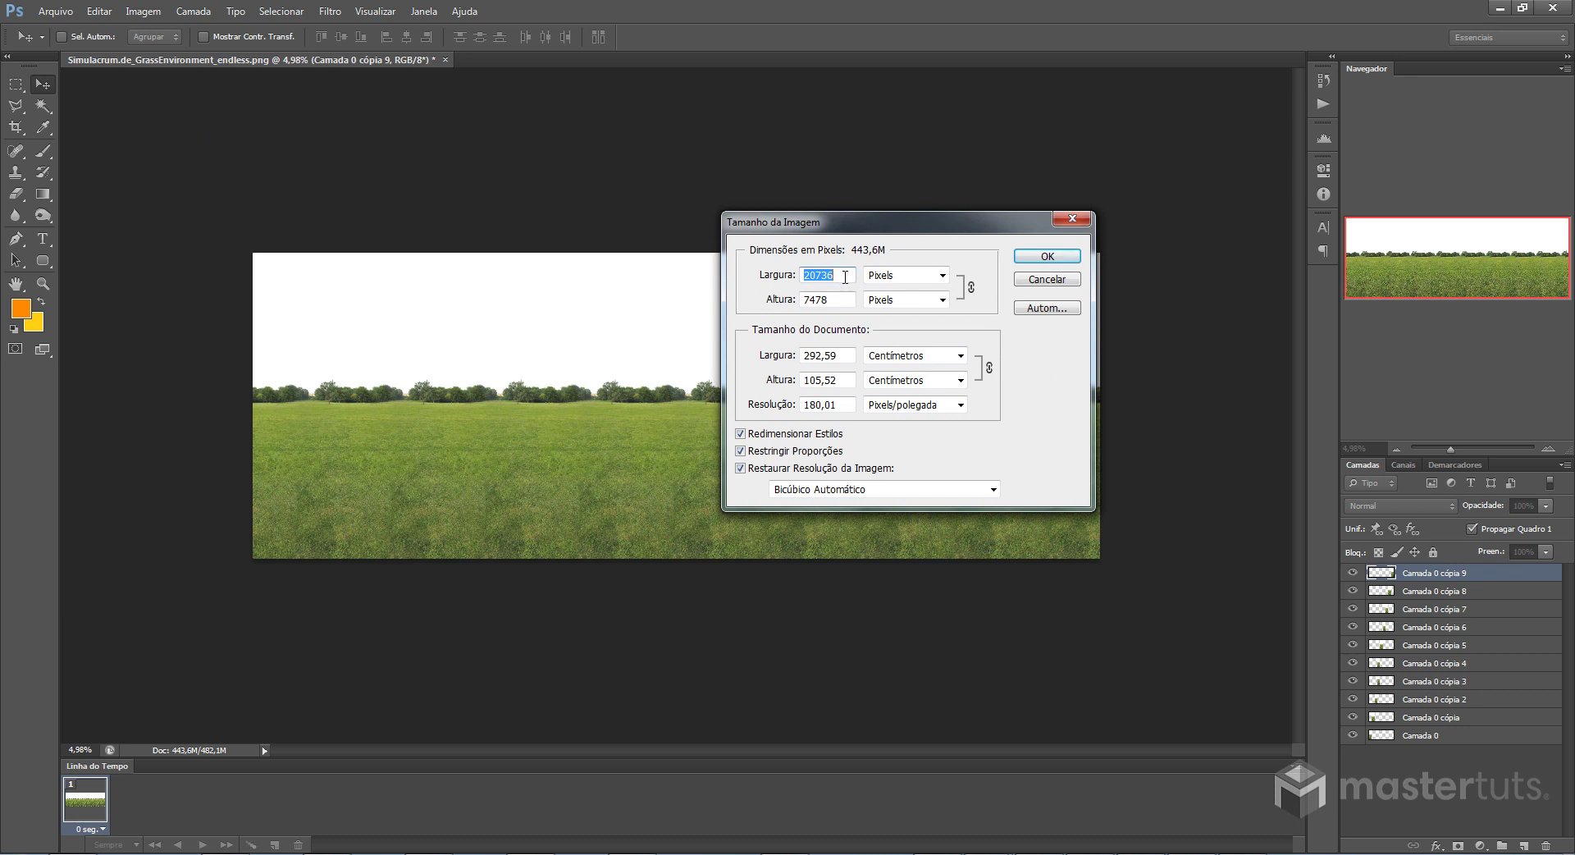
drag(819, 280, 676, 291)
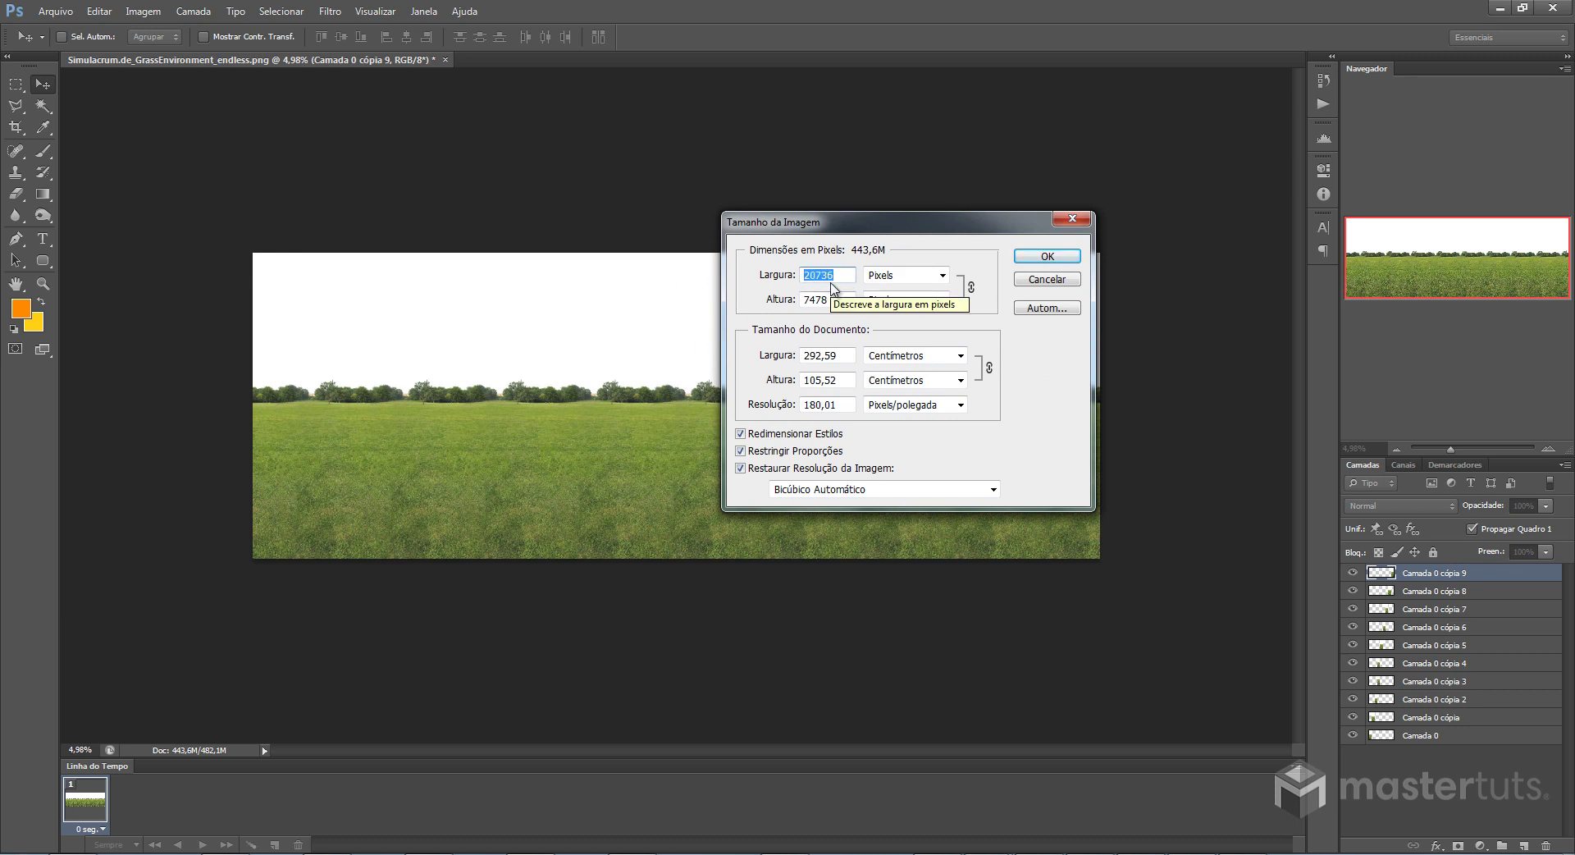
text(700)
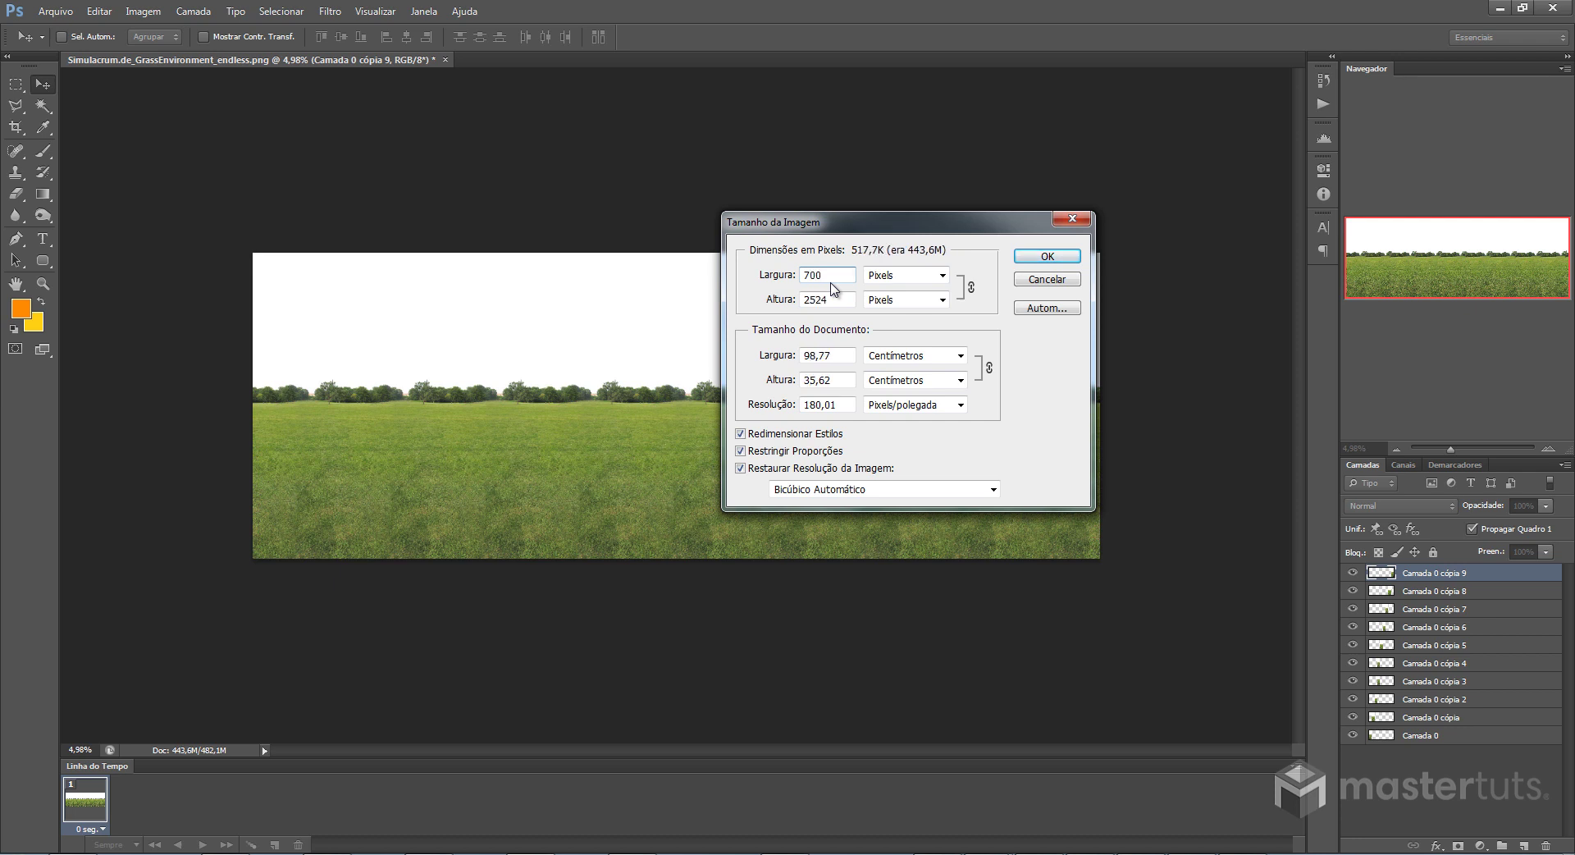
text(0)
click(1047, 258)
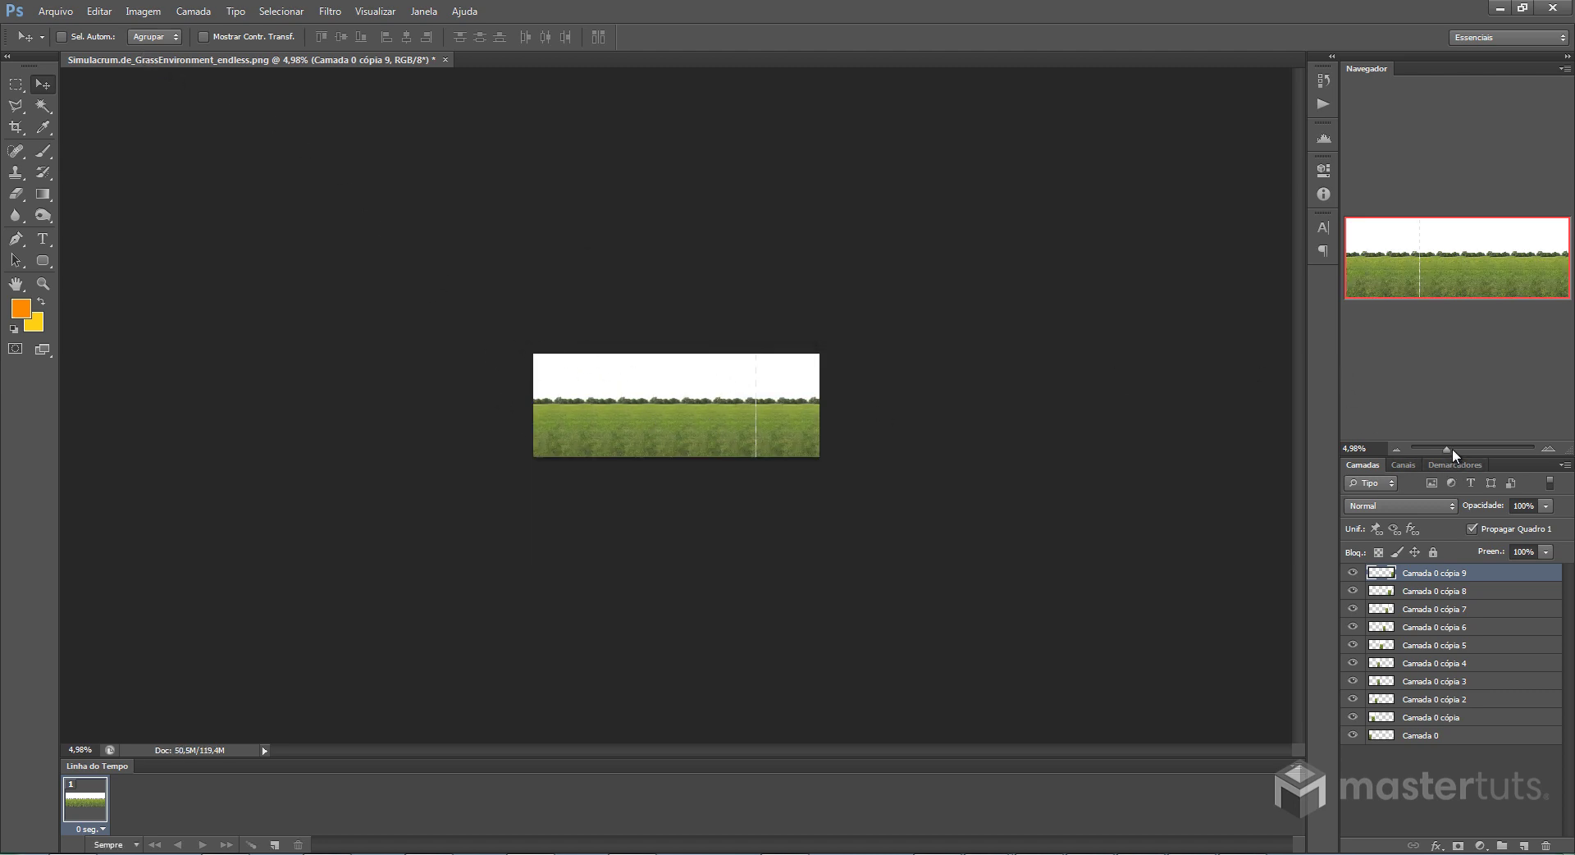
Save the panorama as grama_infinita.png in PNG format in the Grama Infinita V-Ray 2.00 folder
drag(1452, 448, 1460, 449)
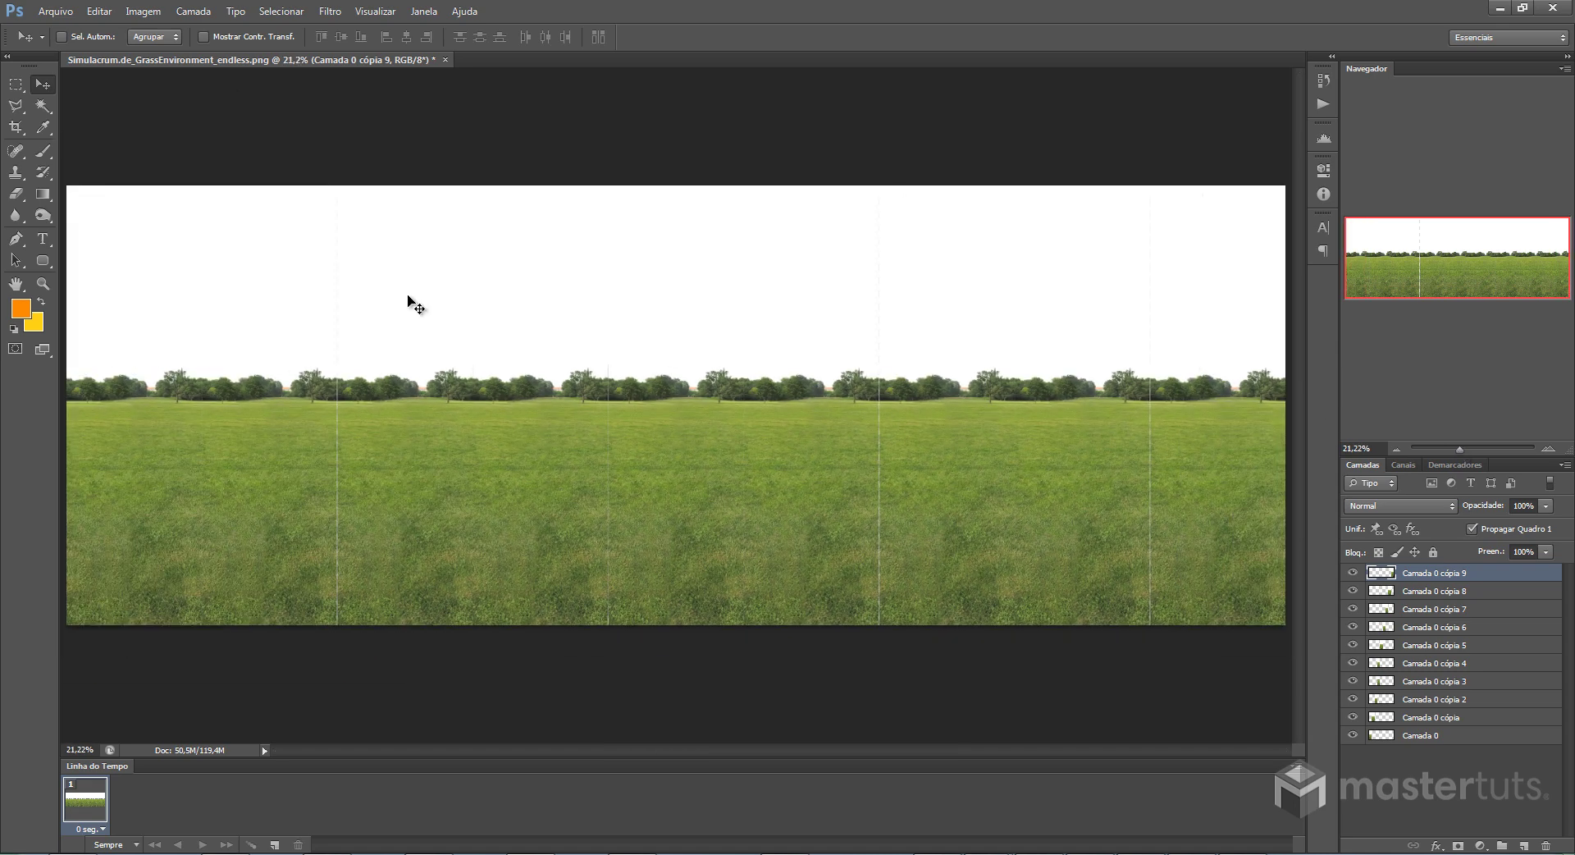
click(55, 11)
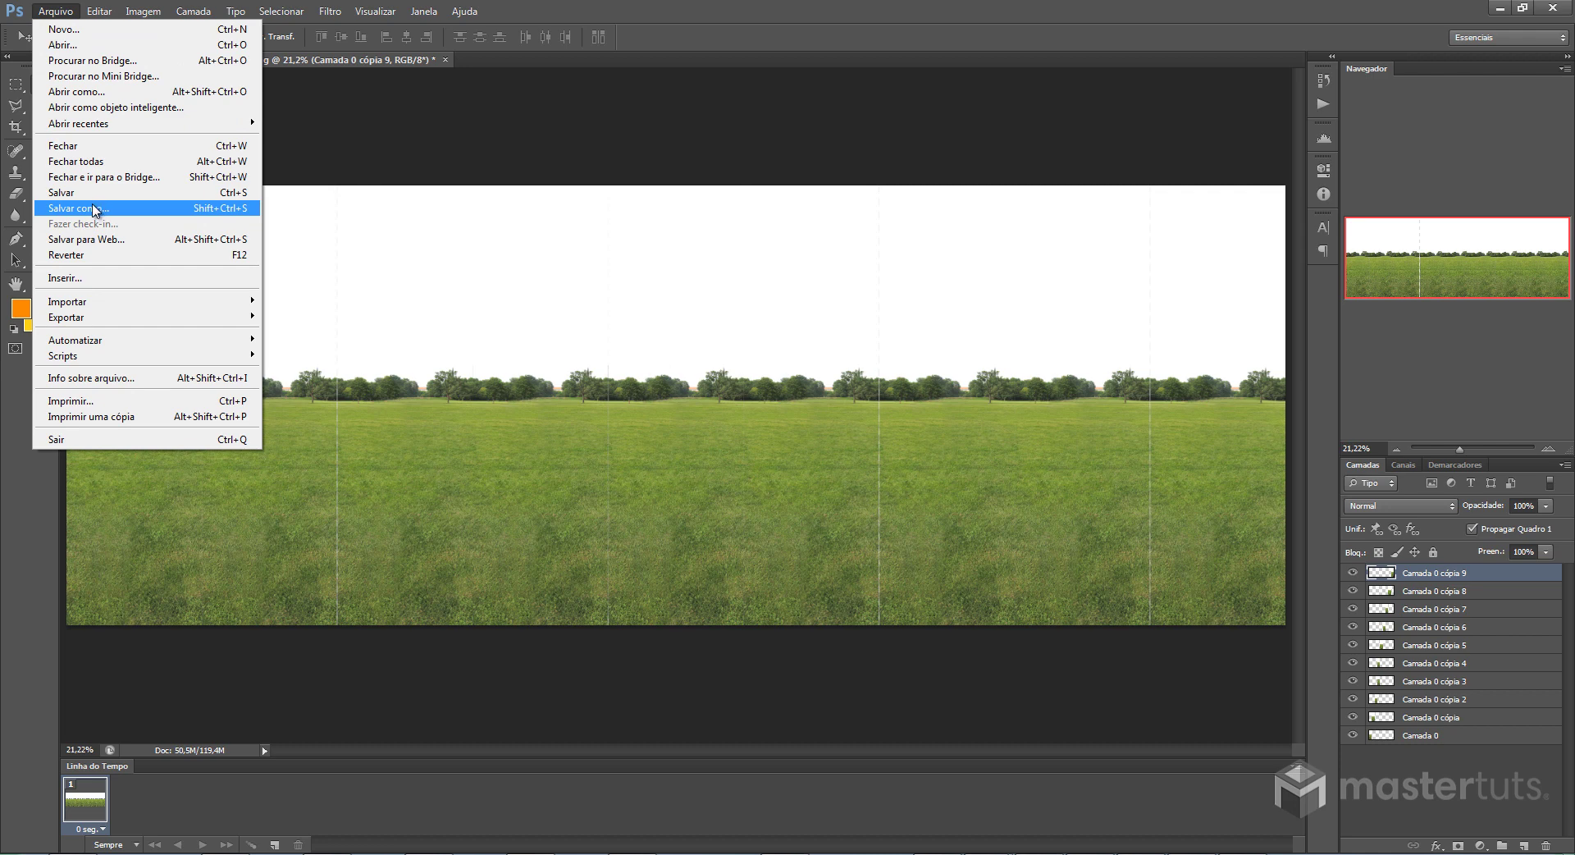
click(95, 210)
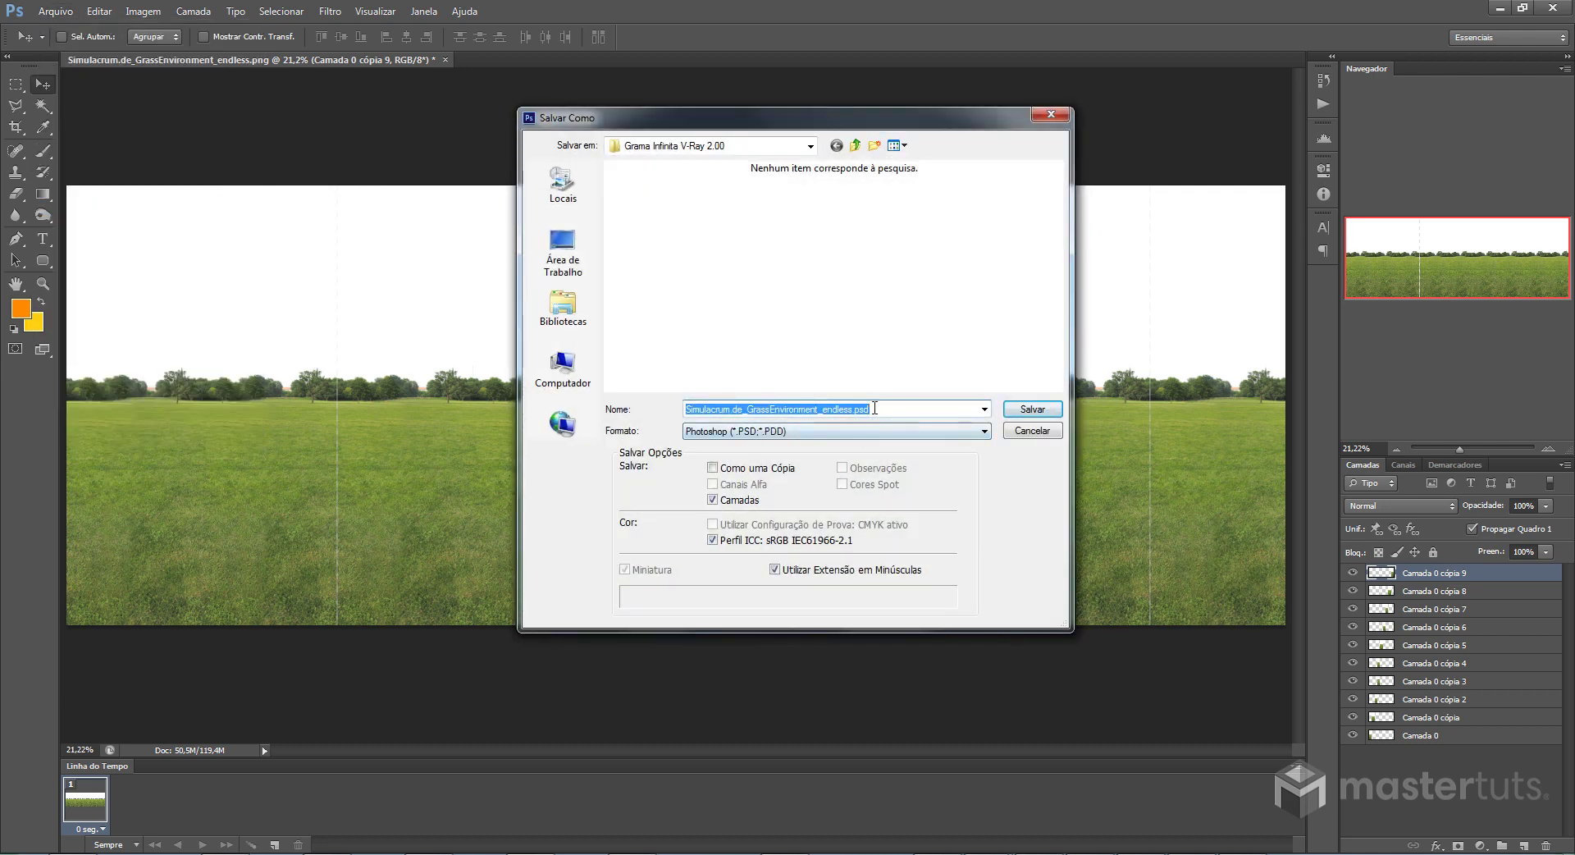
text(grama_infinita)
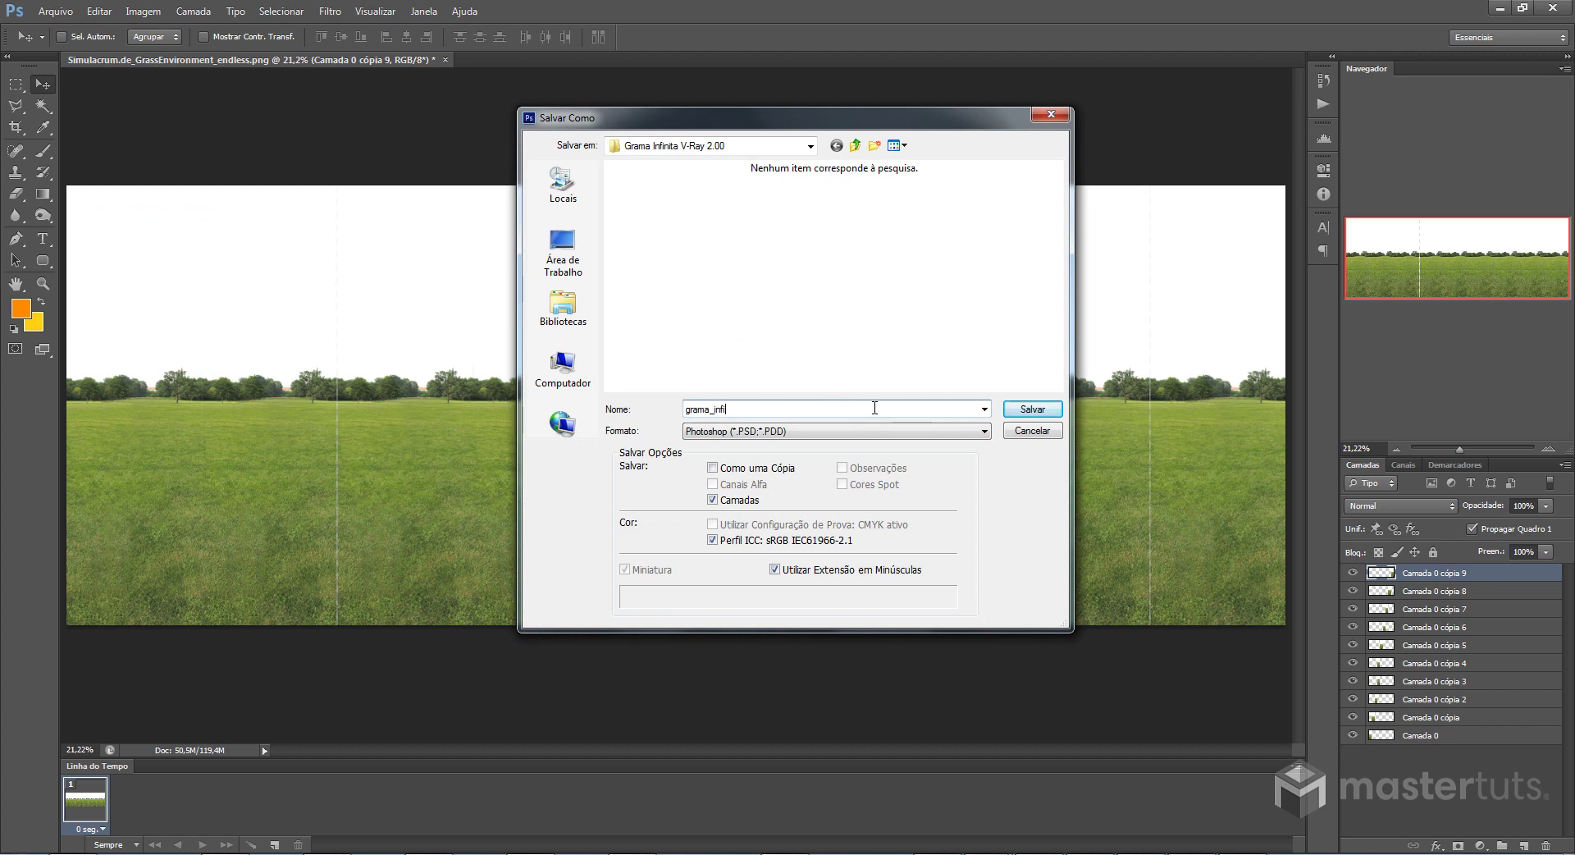
click(958, 431)
click(758, 621)
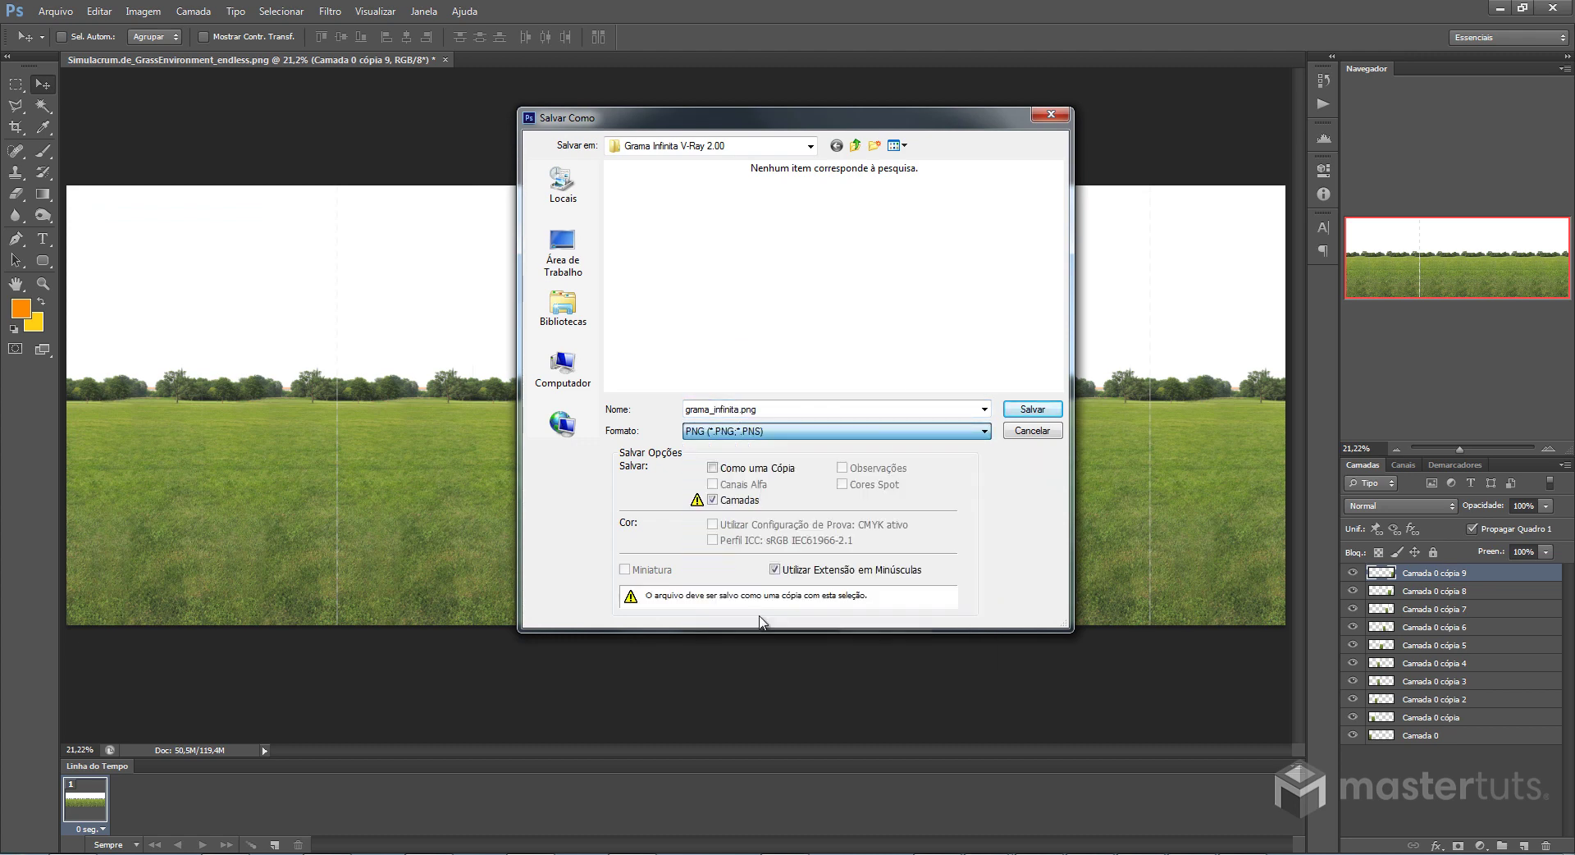
click(1033, 409)
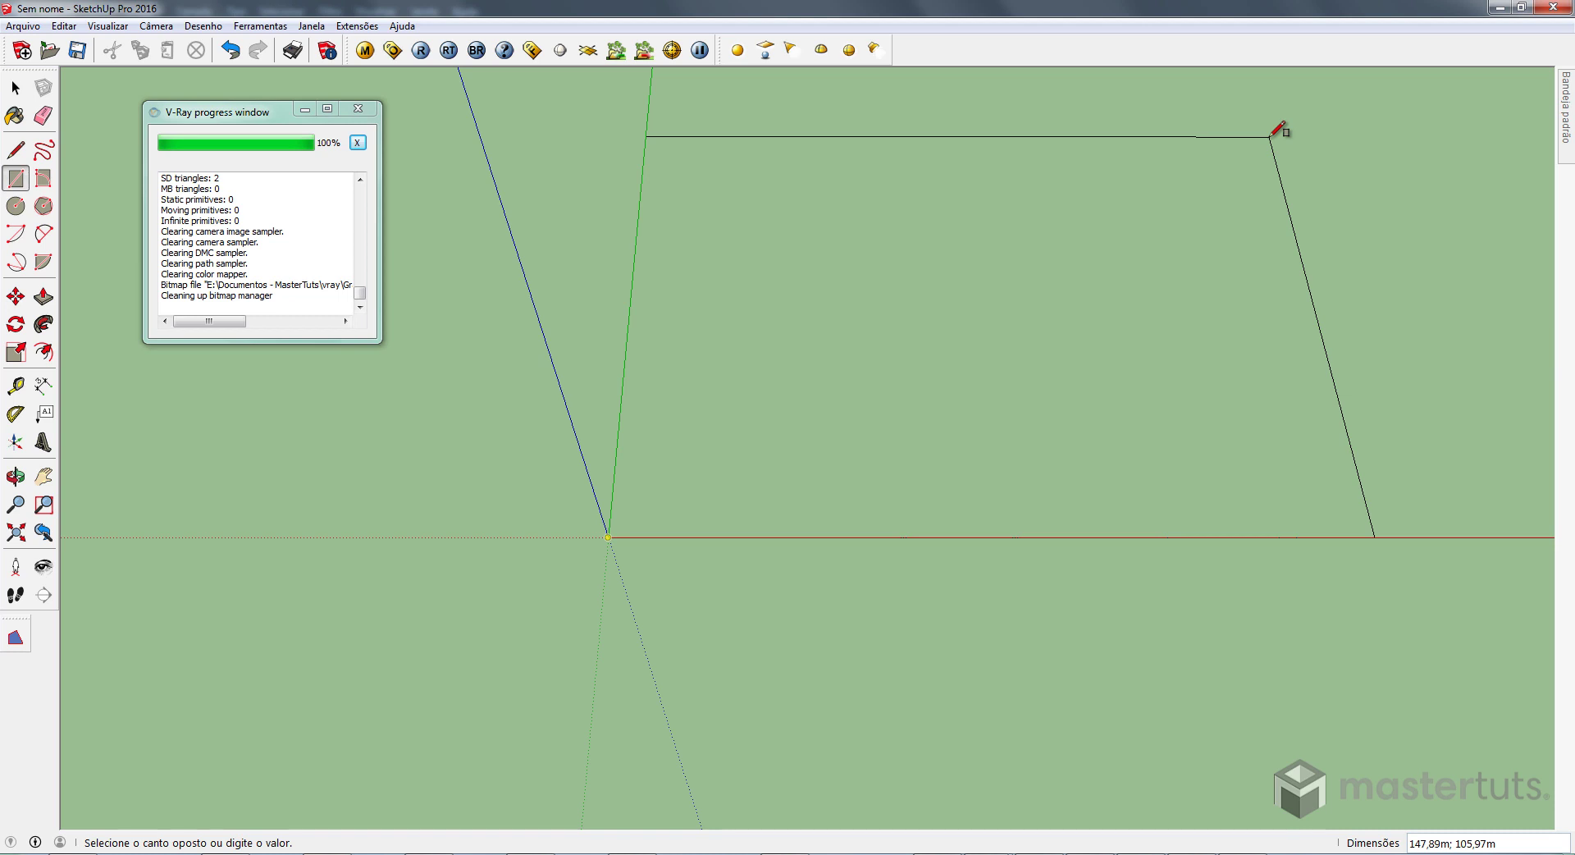
Draw a 100 × 100 ground rectangle and reverse its face so the front points up
text(100;100)
key(Return)
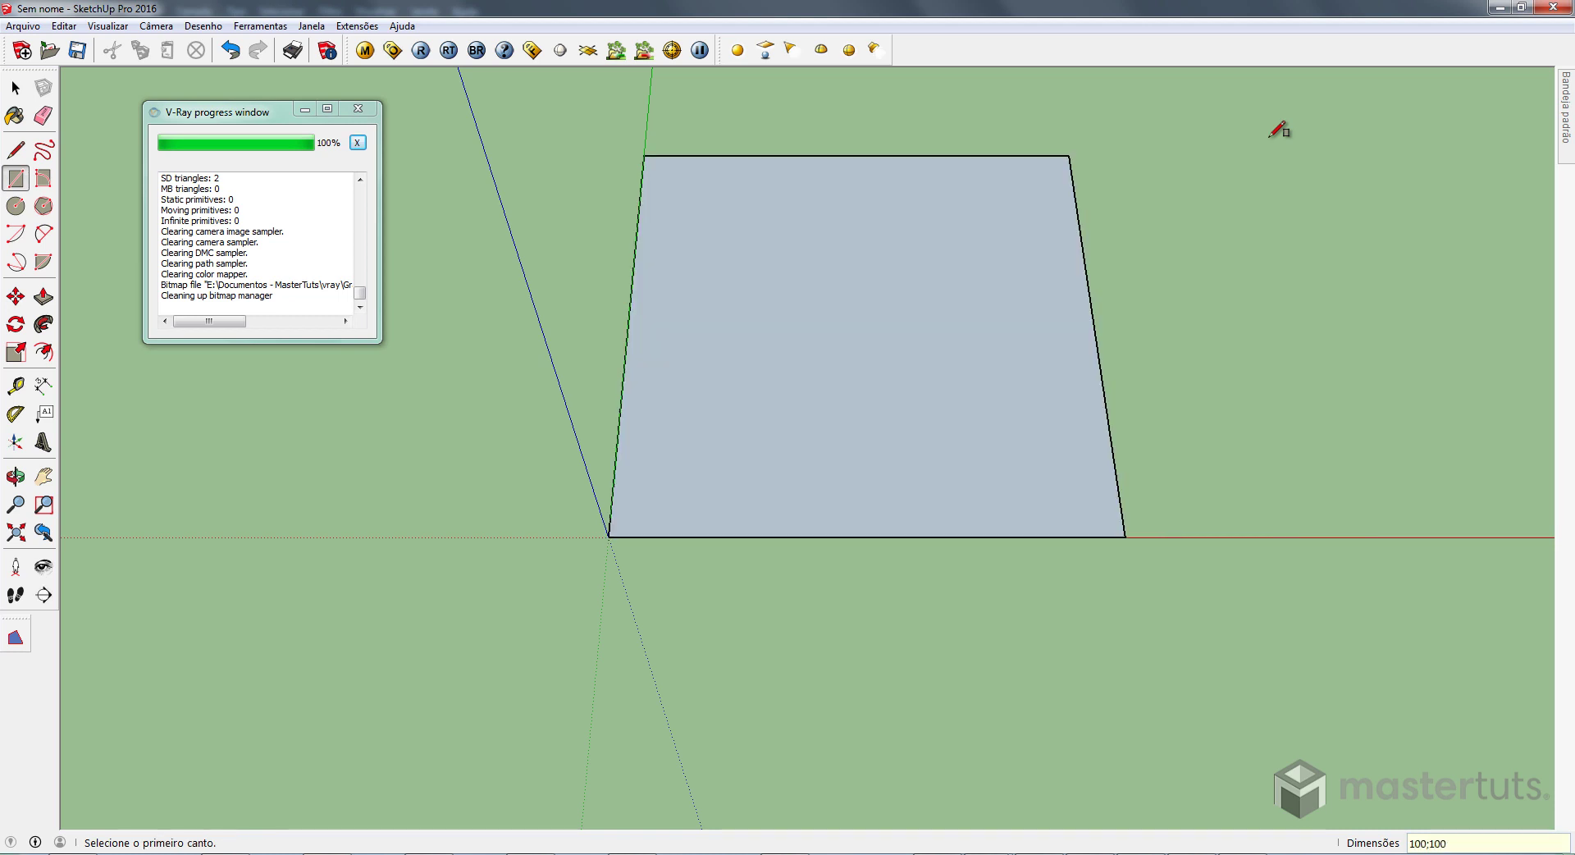
key(space)
click(1005, 361)
right_click(1006, 360)
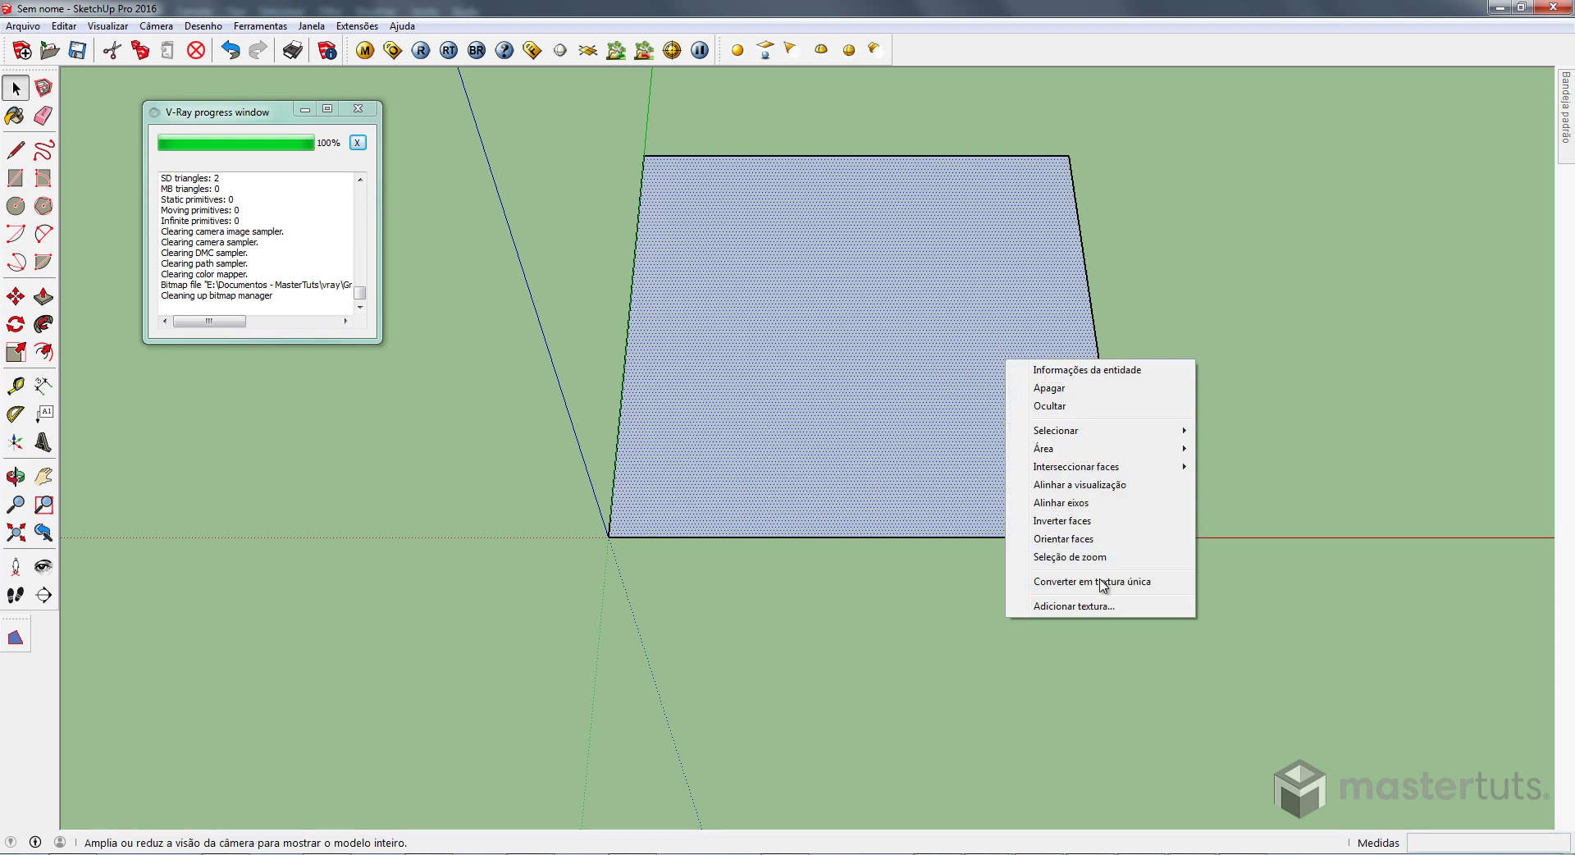
click(1062, 520)
Orbit and zoom the view to inspect the reversed ground face
scroll(932, 358, up, 3)
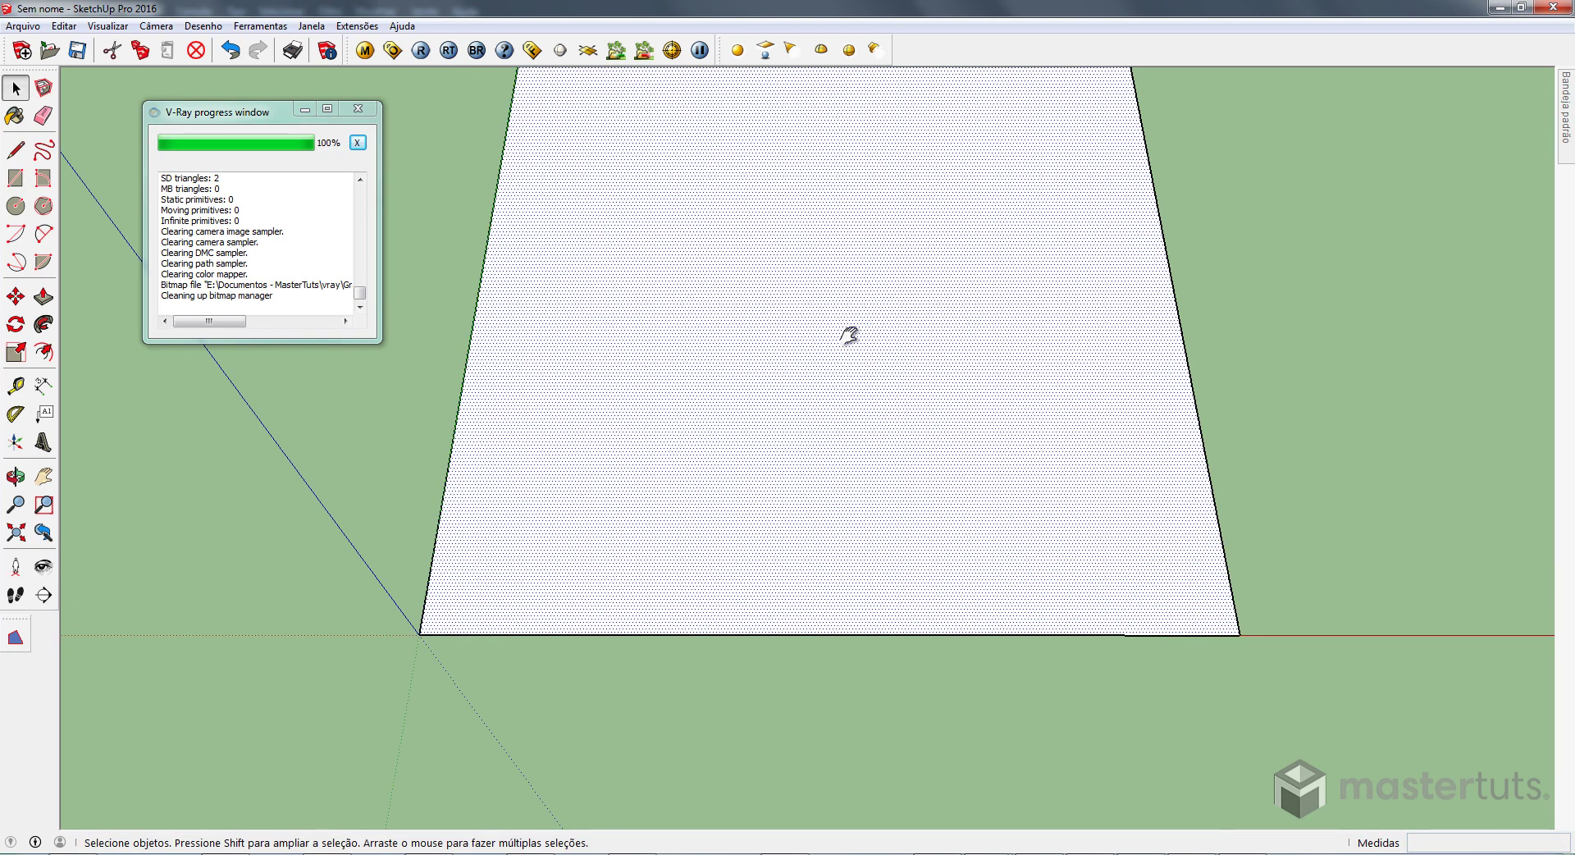
mouse_move(845, 335)
middle_down()
mouse_move(782, 501)
mouse_move(738, 355)
mouse_move(963, 458)
mouse_move(835, 351)
mouse_move(804, 423)
middle_up()
scroll(754, 365, up, 2)
scroll(835, 361, down, 2)
scroll(836, 381, down, 1)
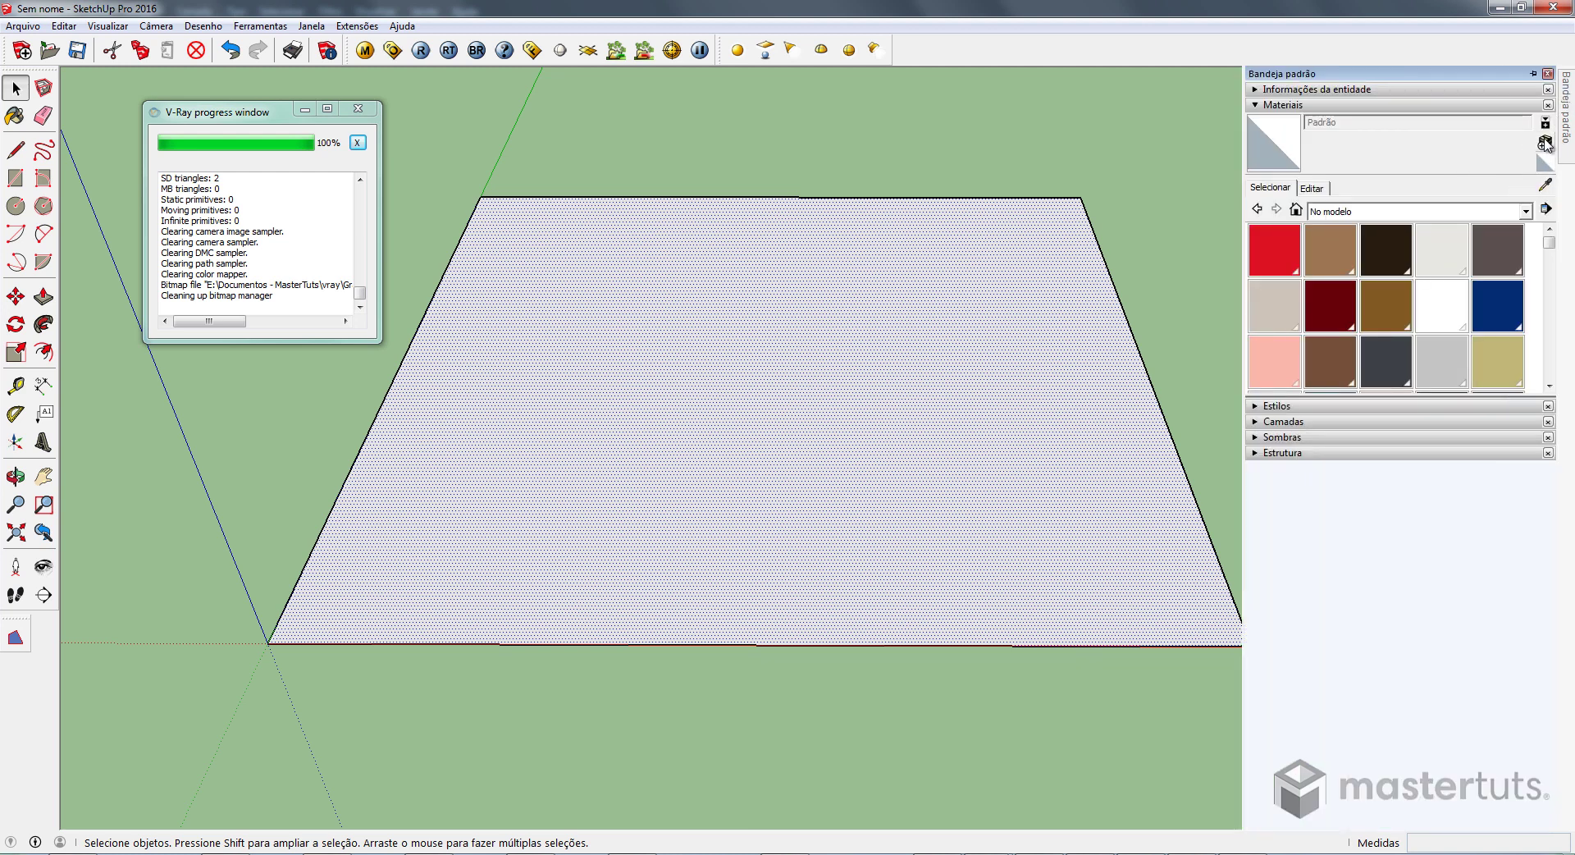
Create a new material named grama_infinita using the grama_infinita.png image as its texture
click(1545, 143)
drag(1011, 182, 738, 184)
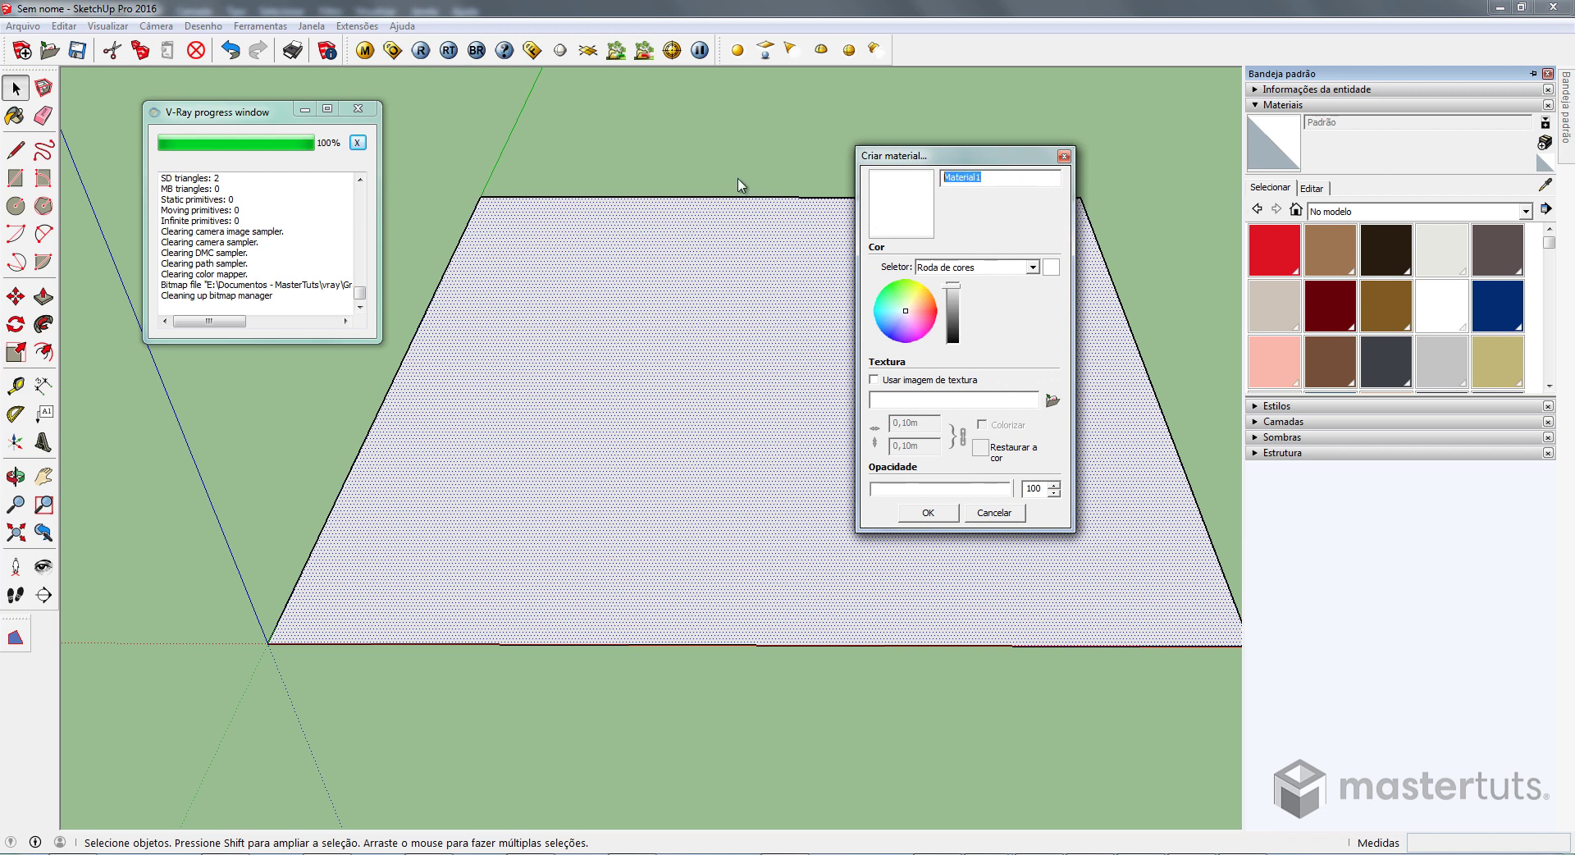
text(grama_infinita)
click(1052, 400)
click(884, 270)
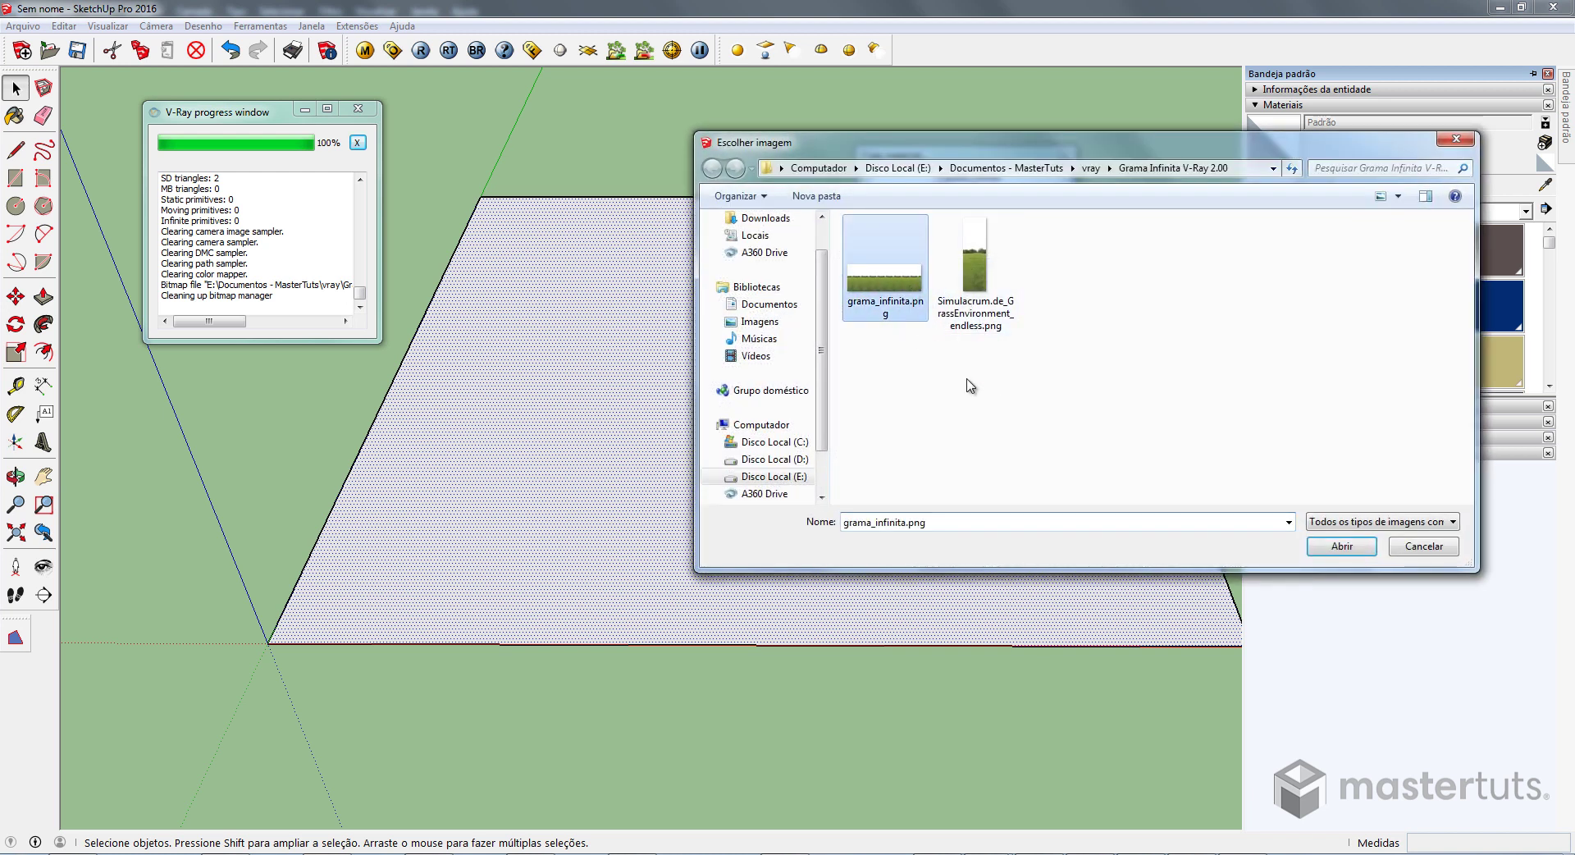
click(1344, 548)
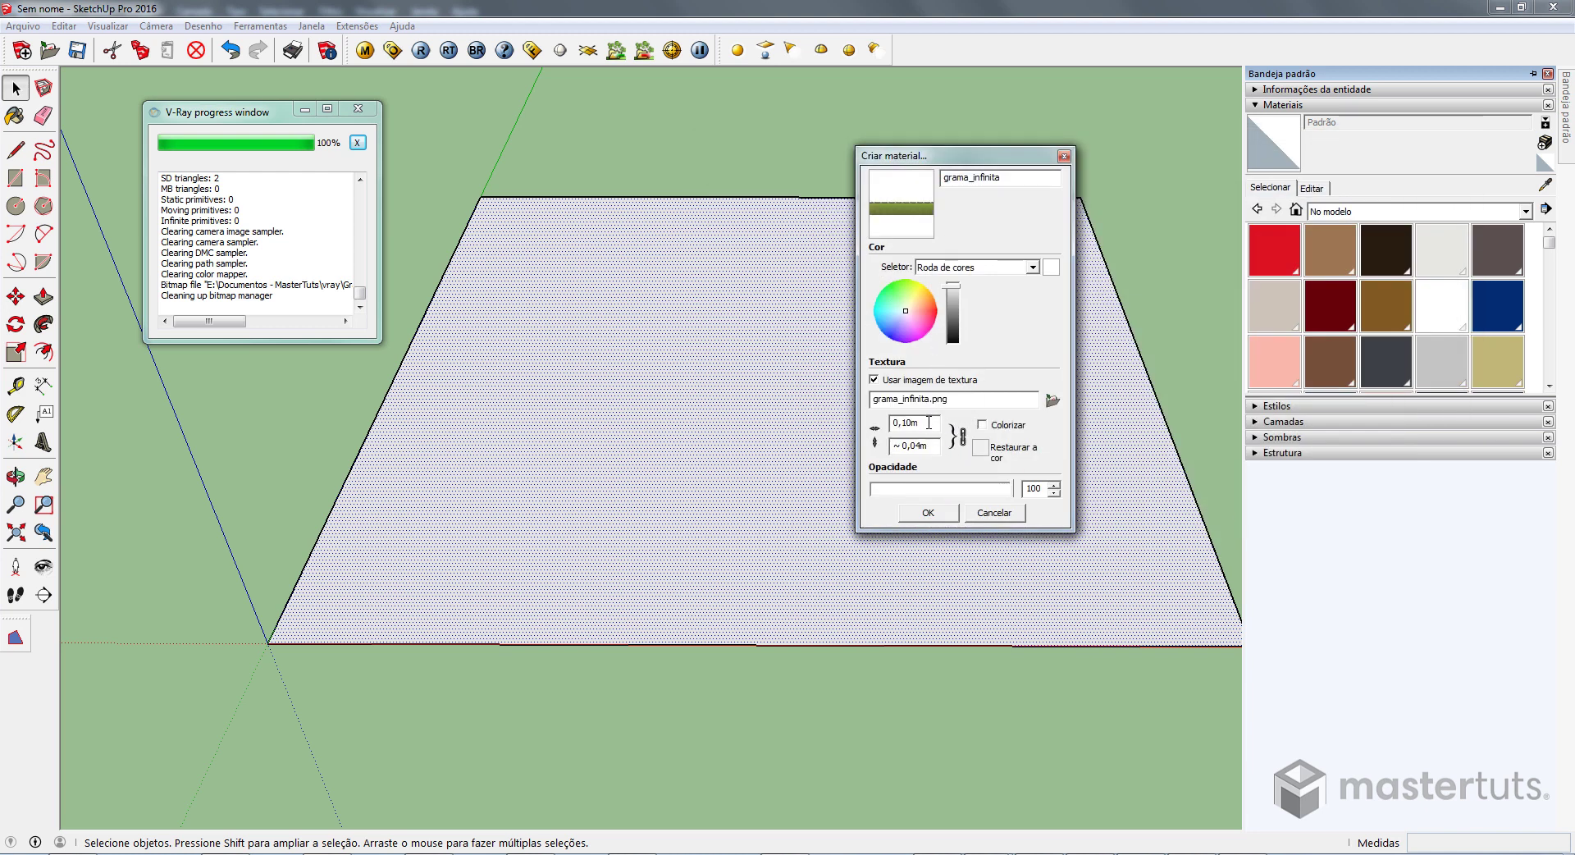
Set the material's texture width to 1 m and finish creating it
drag(929, 423, 728, 429)
key(BackSpace)
click(926, 514)
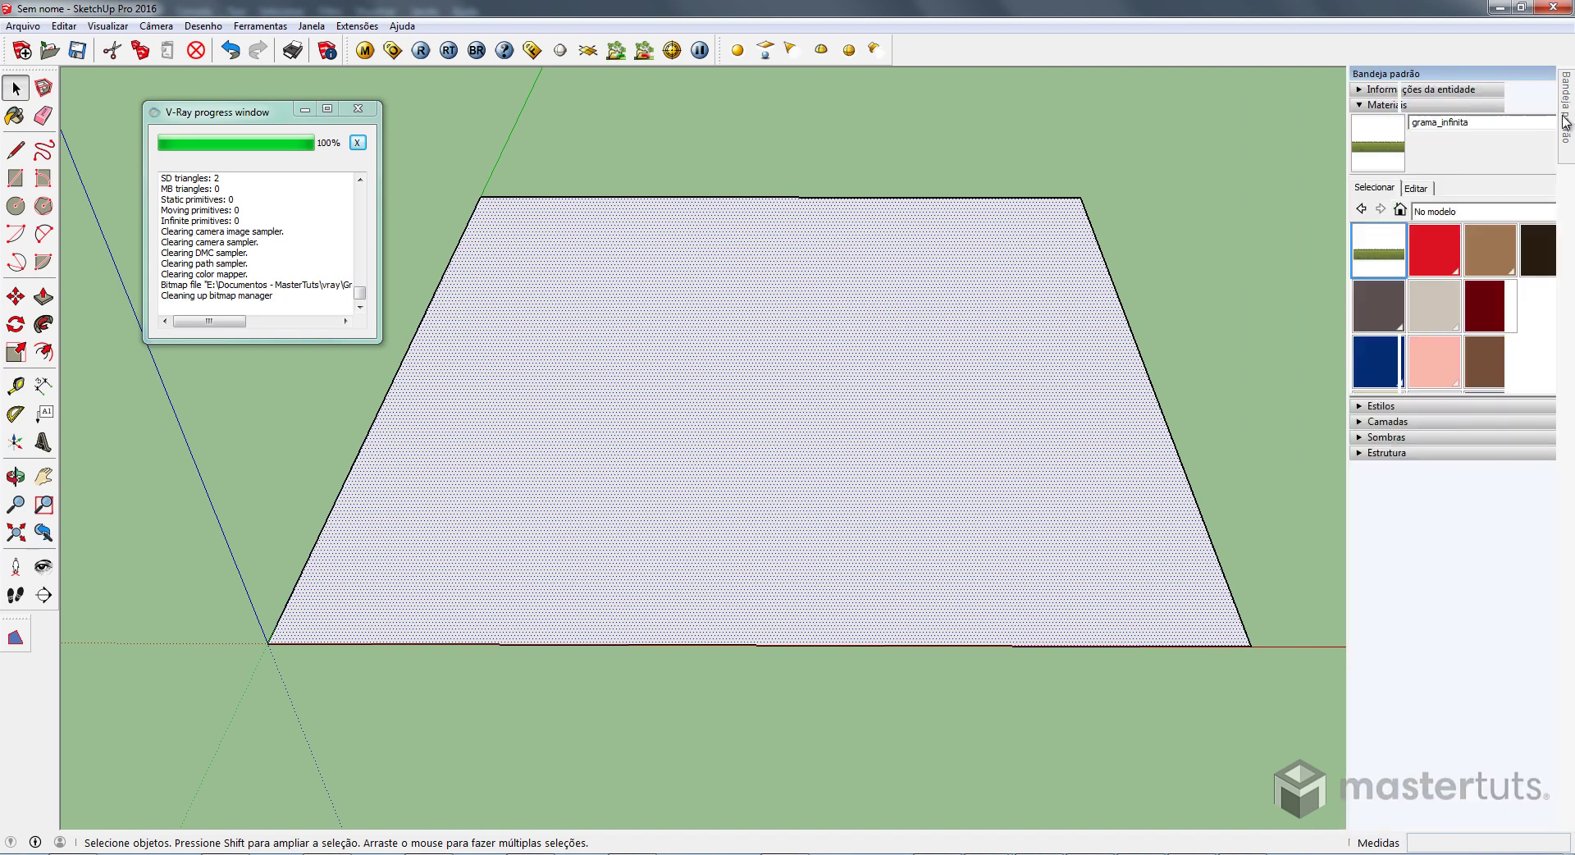
Paint the ground face with the grama_infinita grass material using the Paint Bucket
click(1271, 152)
click(907, 490)
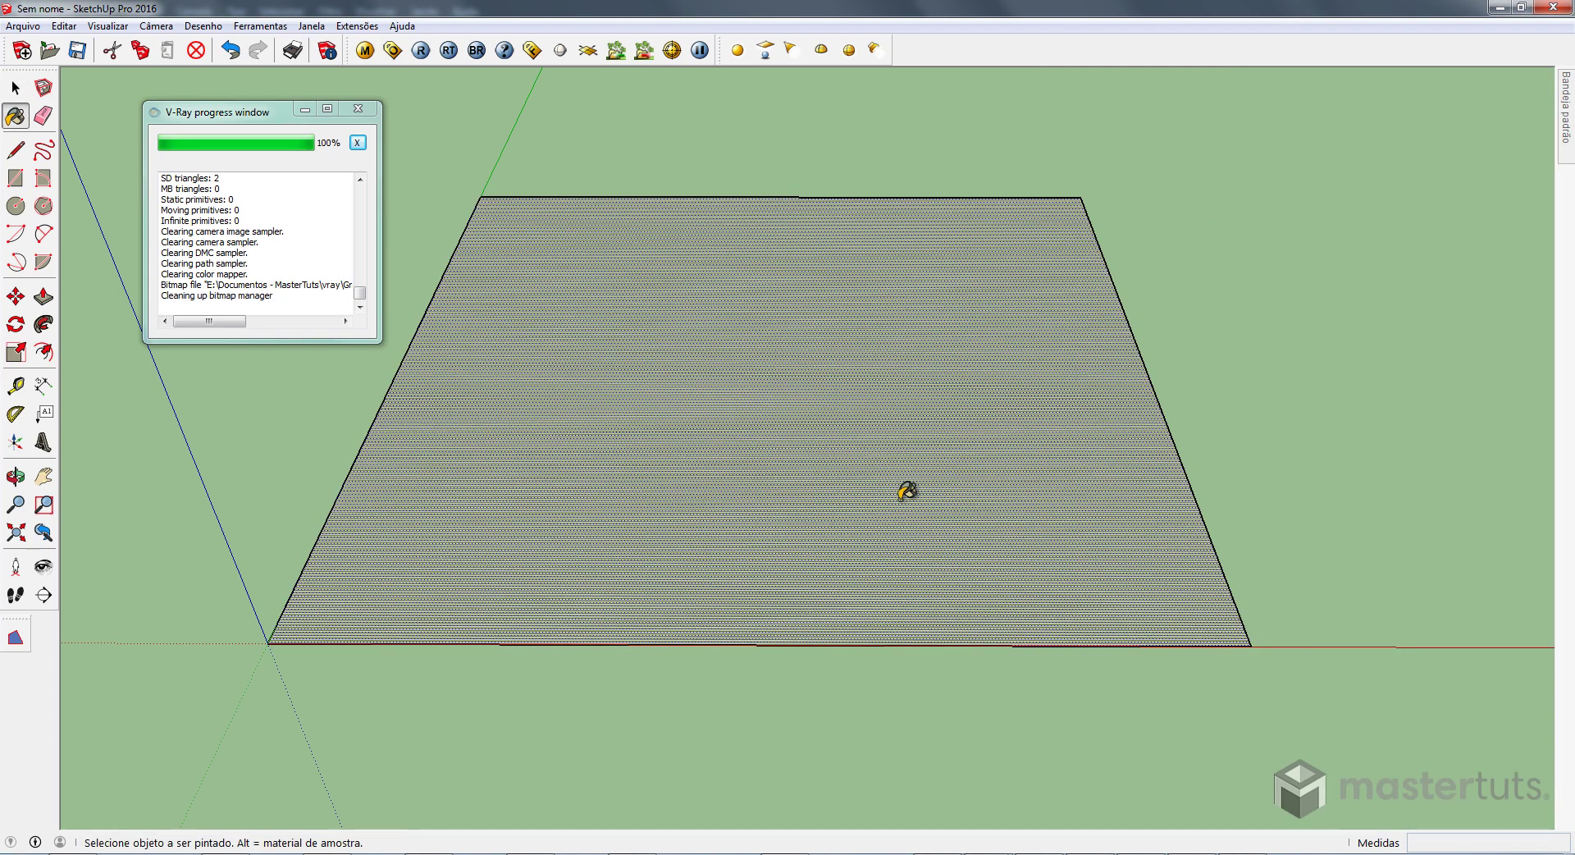
scroll(780, 574, up, 5)
scroll(647, 643, down, 1)
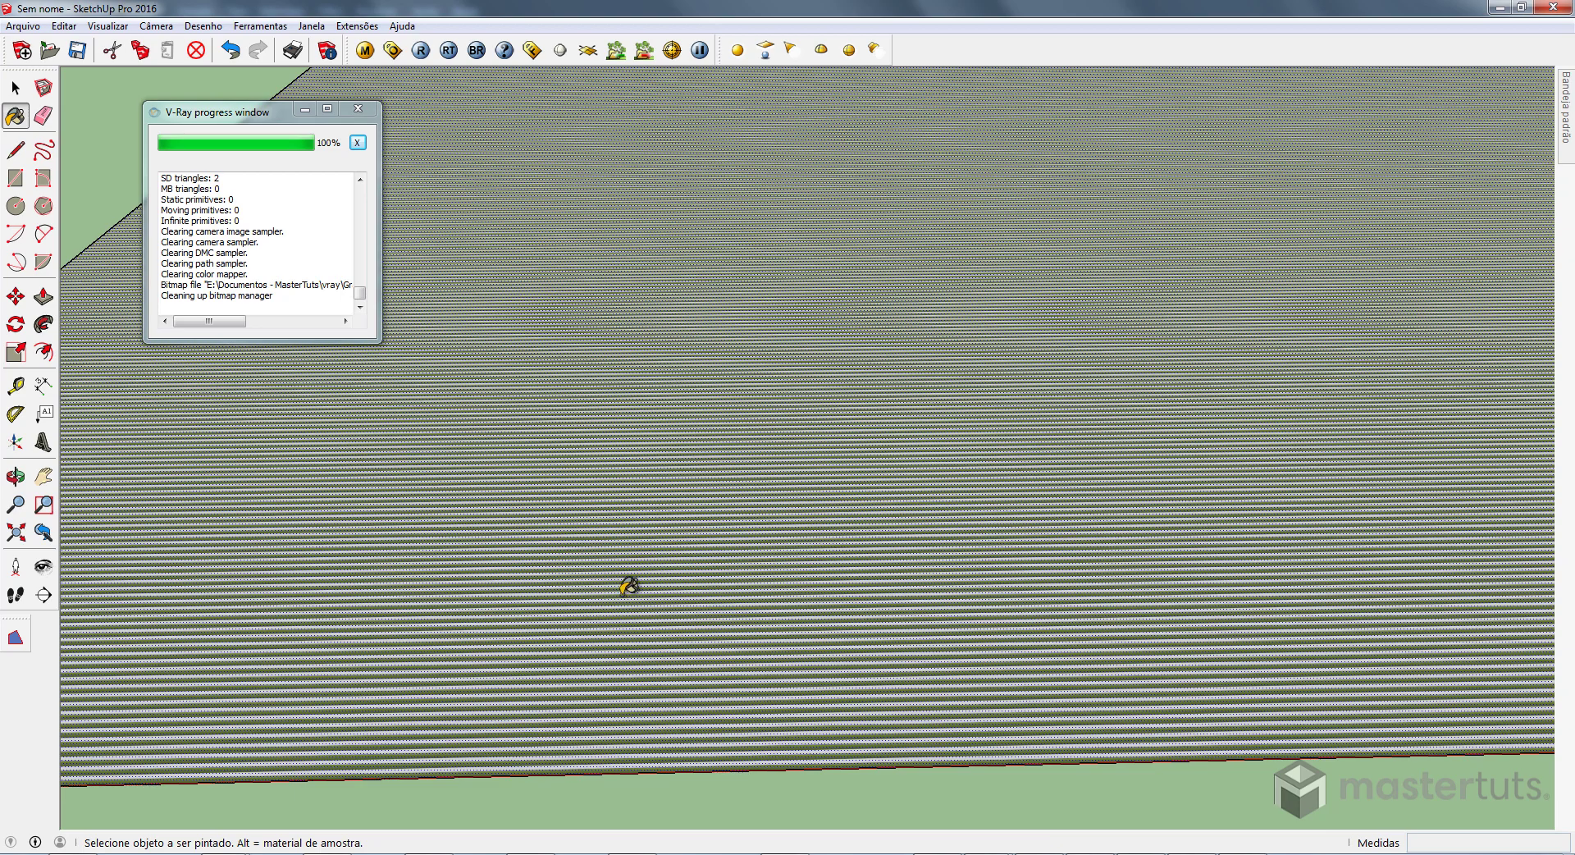
scroll(607, 619, down, 3)
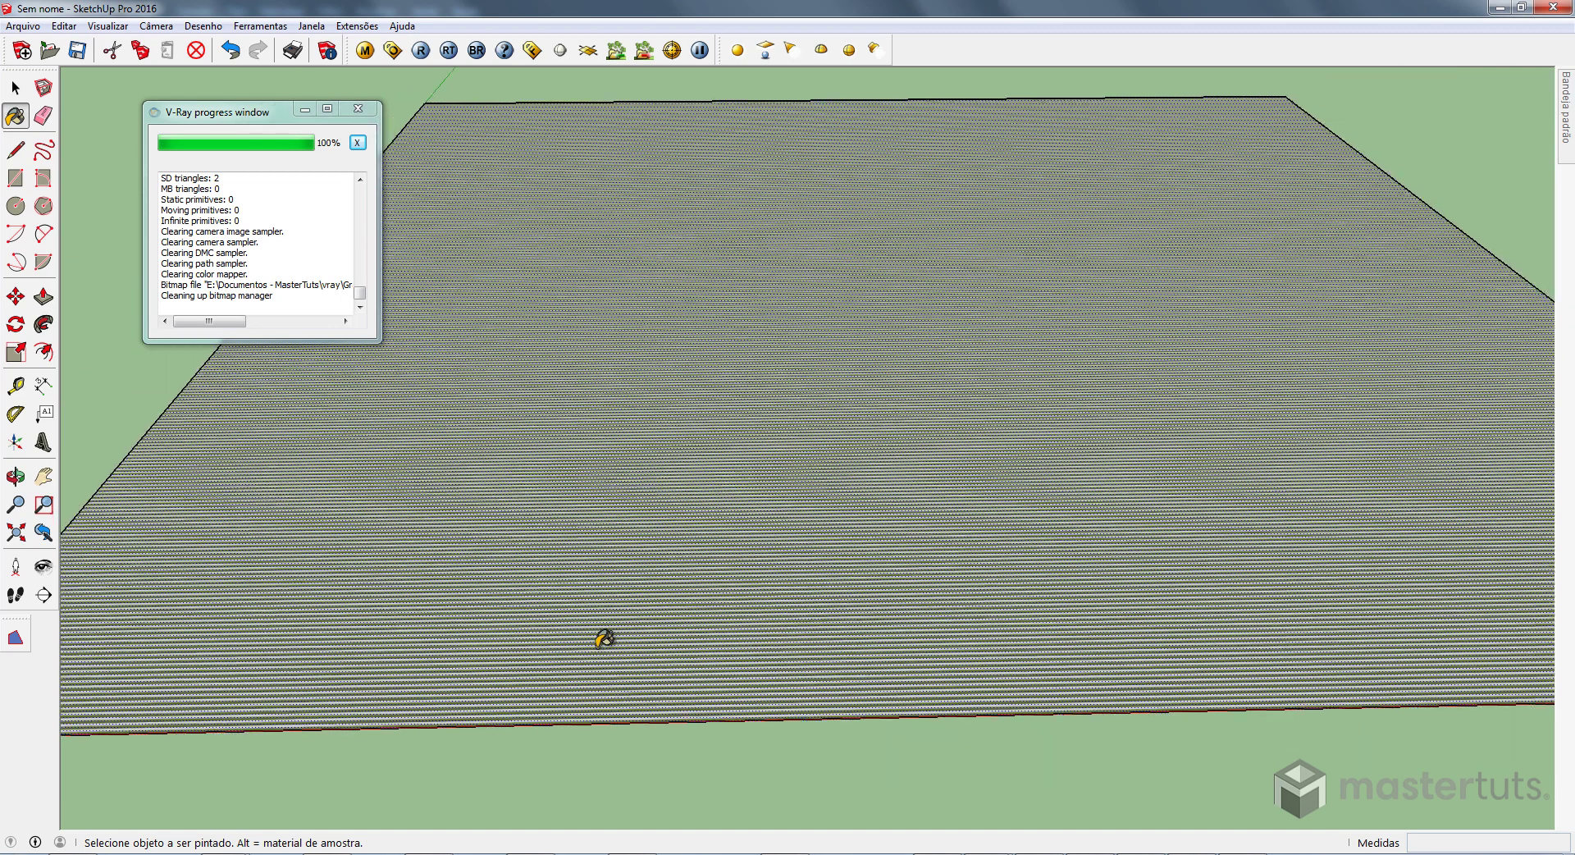
Orbit and zoom down to a ground-level view so the grass texture fills the frame
mouse_move(931, 512)
middle_down()
mouse_move(881, 605)
mouse_move(861, 563)
middle_up()
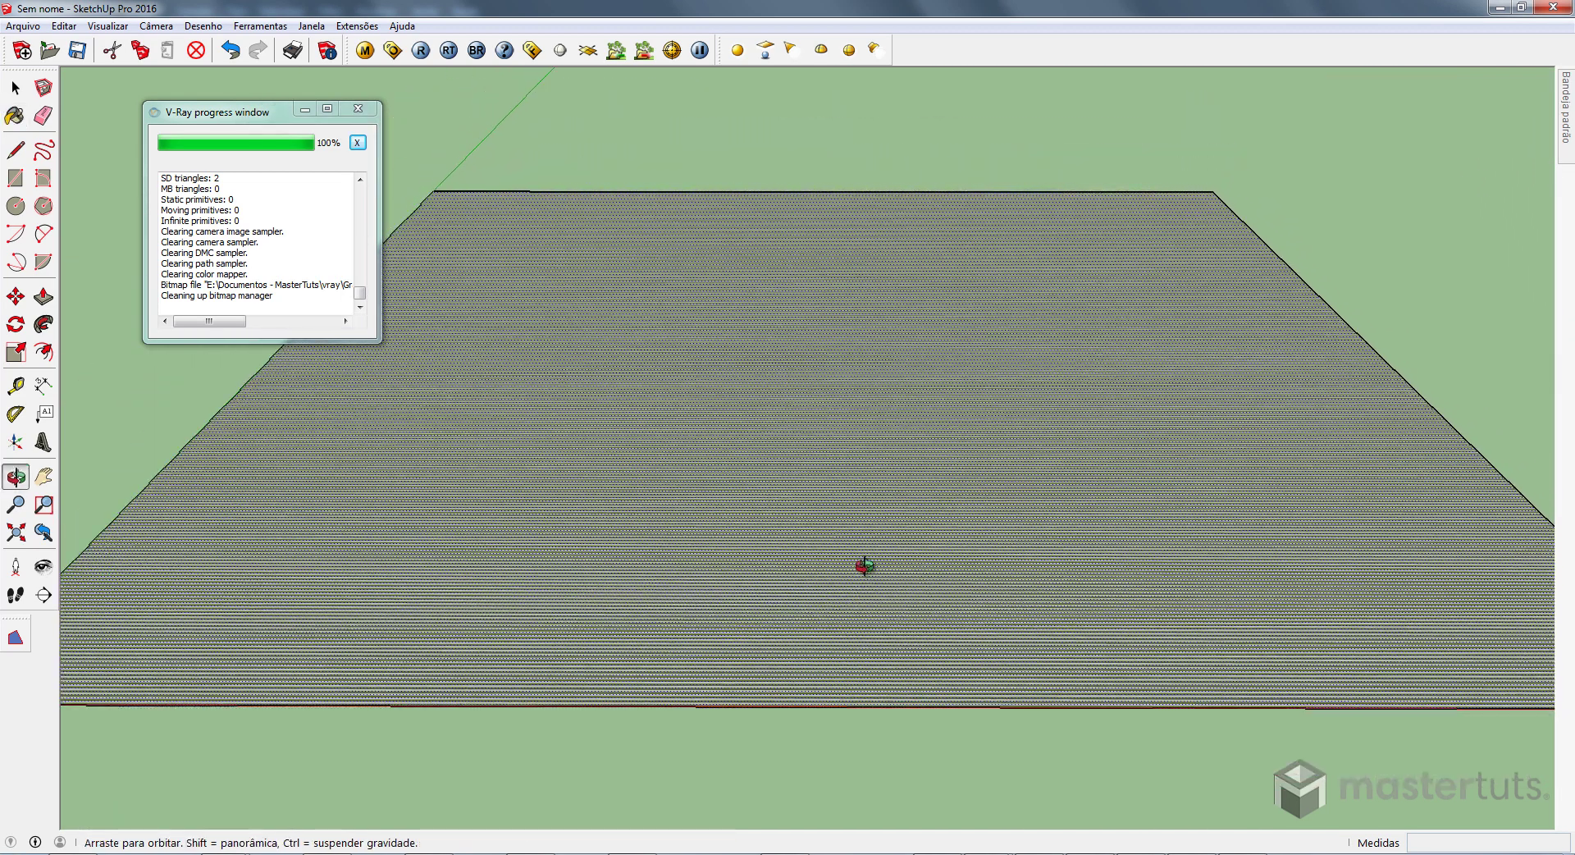
scroll(763, 492, up, 2)
scroll(854, 329, up, 2)
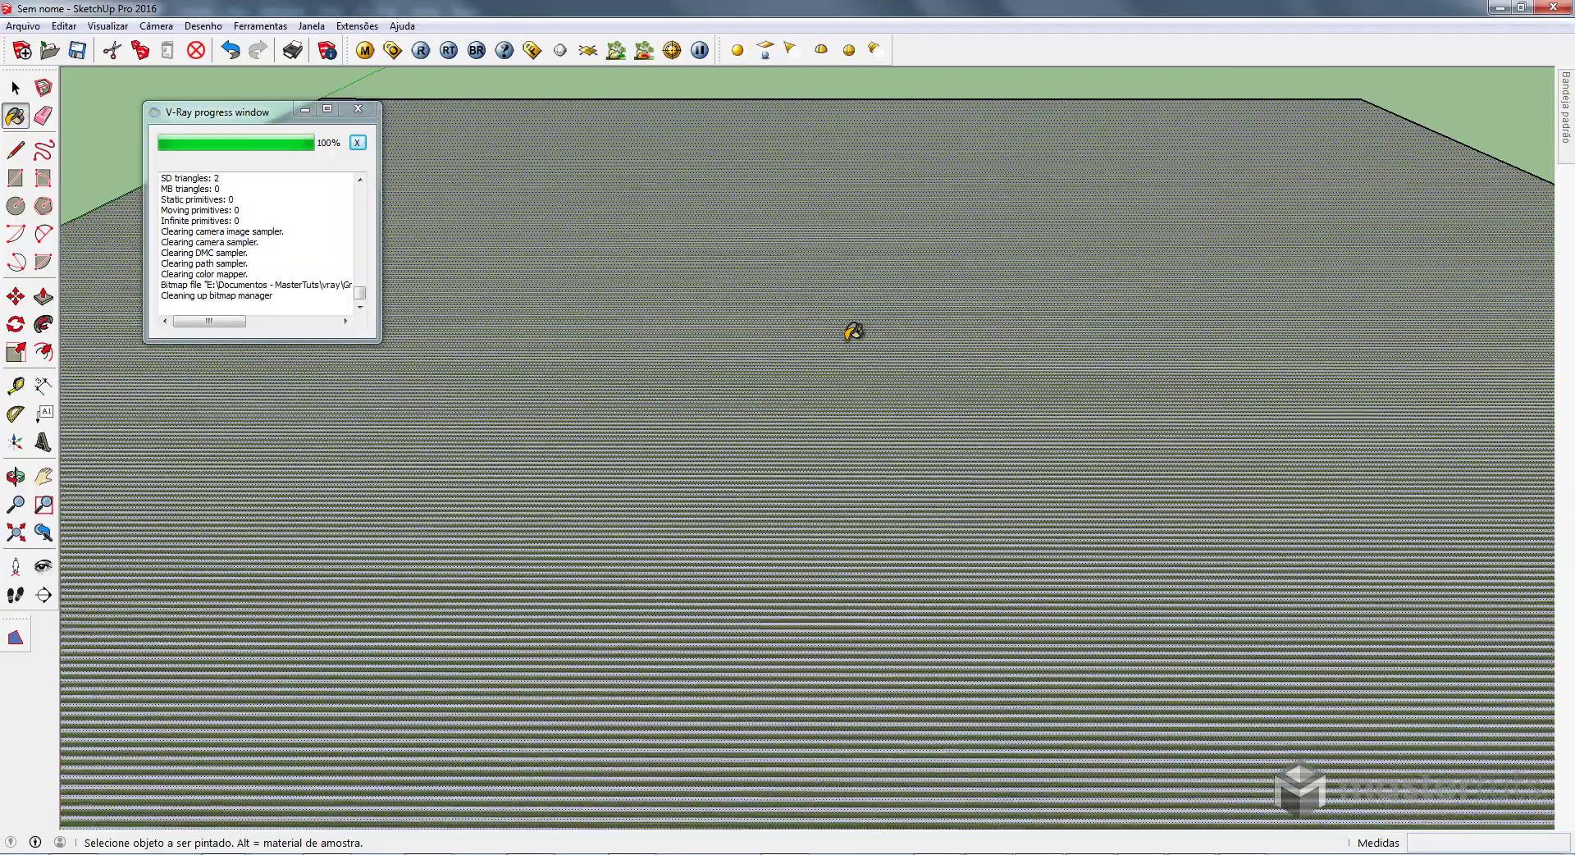
mouse_move(829, 355)
middle_down()
mouse_move(756, 572)
mouse_move(782, 436)
mouse_move(752, 482)
mouse_move(770, 467)
middle_up()
scroll(812, 458, up, 1)
scroll(812, 457, up, 2)
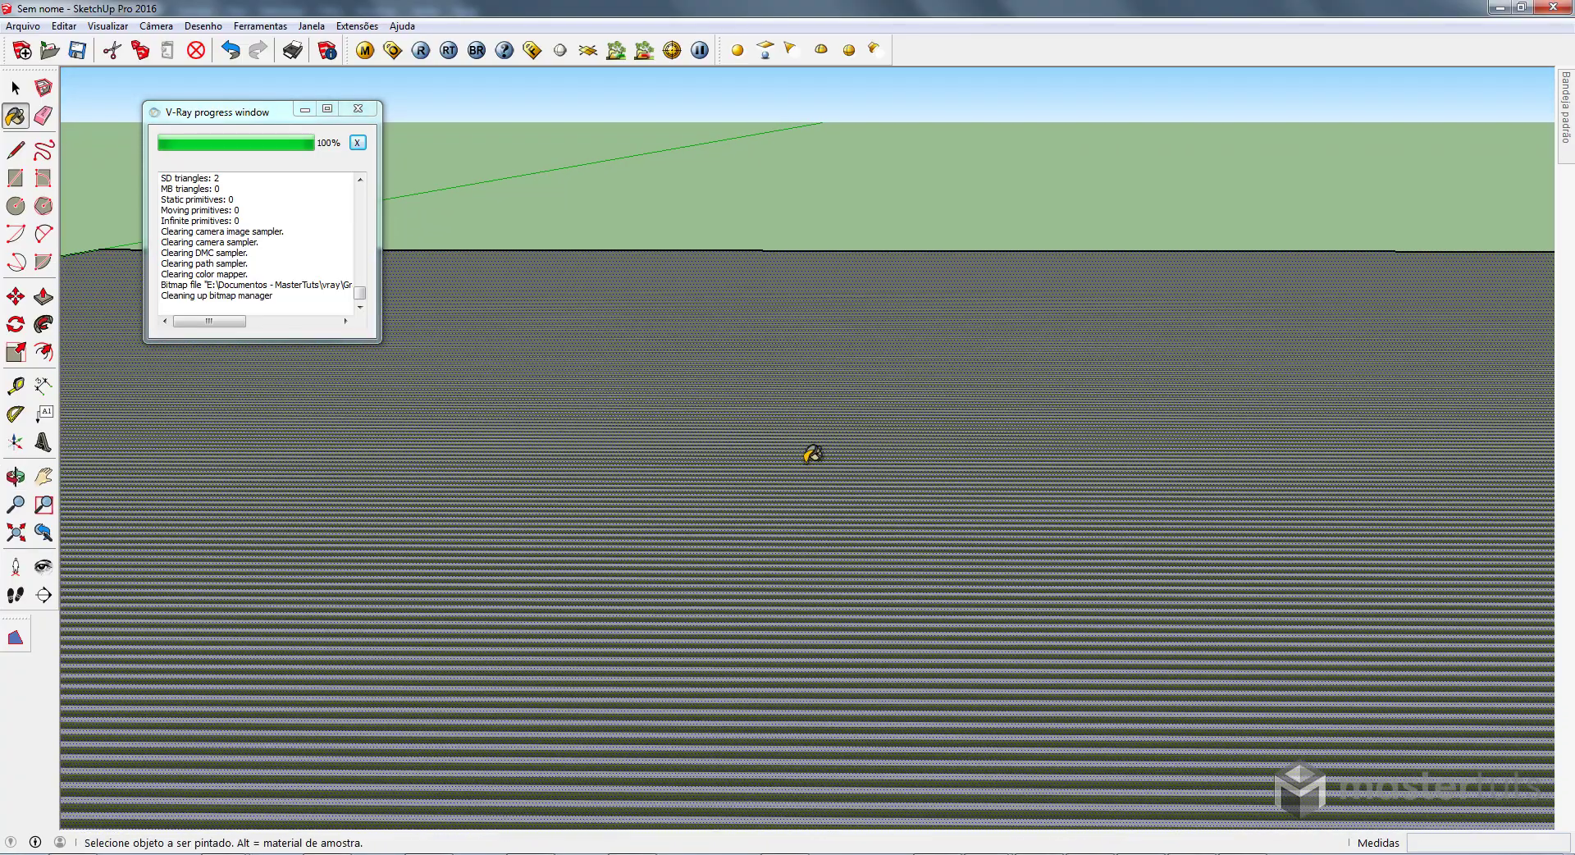
scroll(806, 447, up, 2)
middle_drag(868, 412, 883, 404)
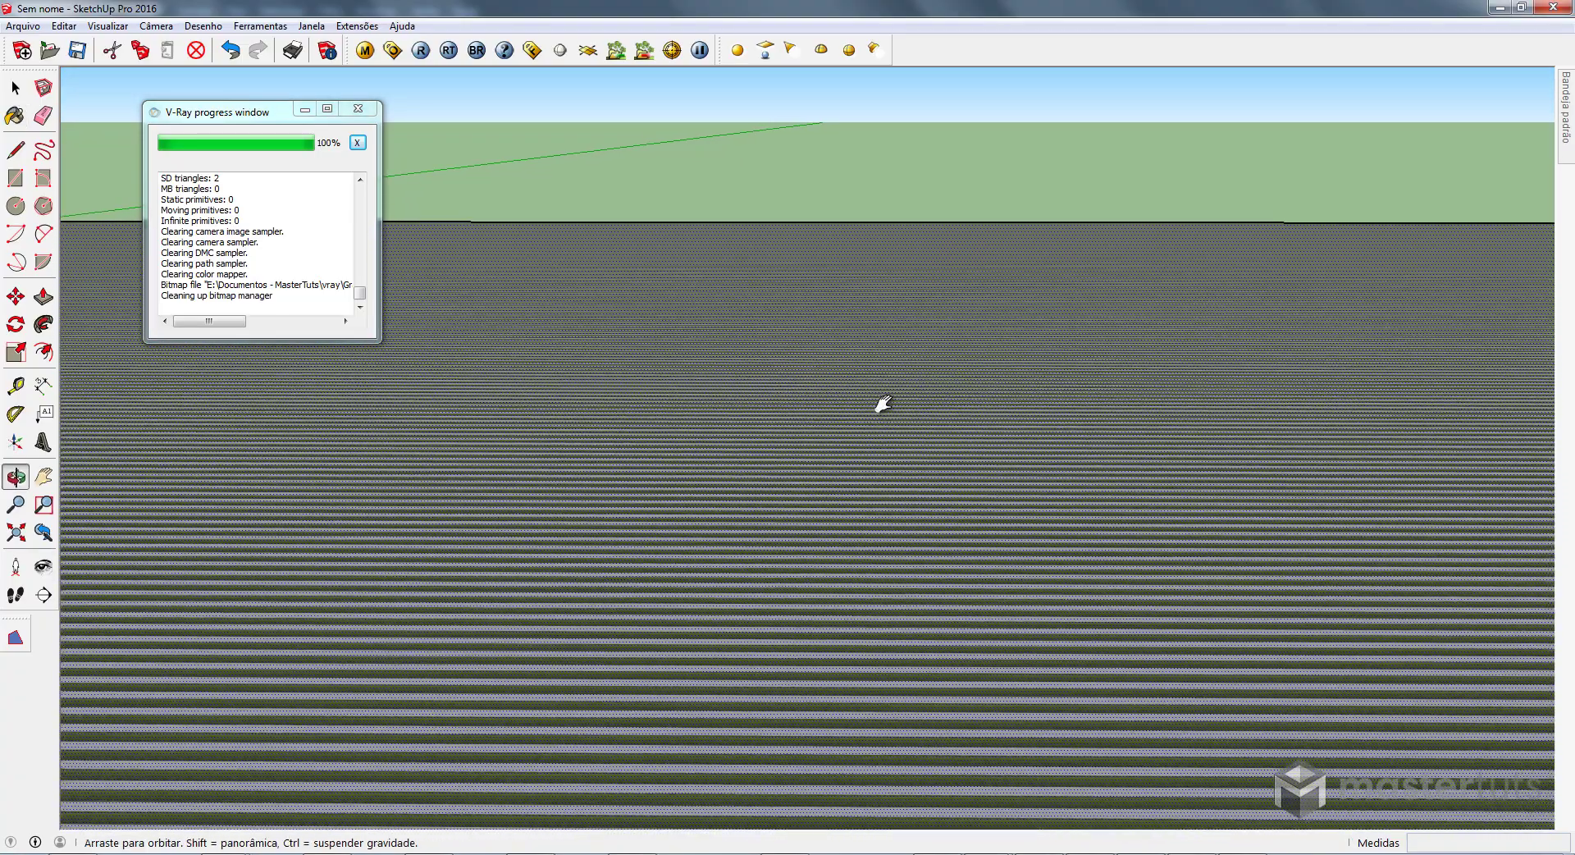
scroll(875, 408, up, 2)
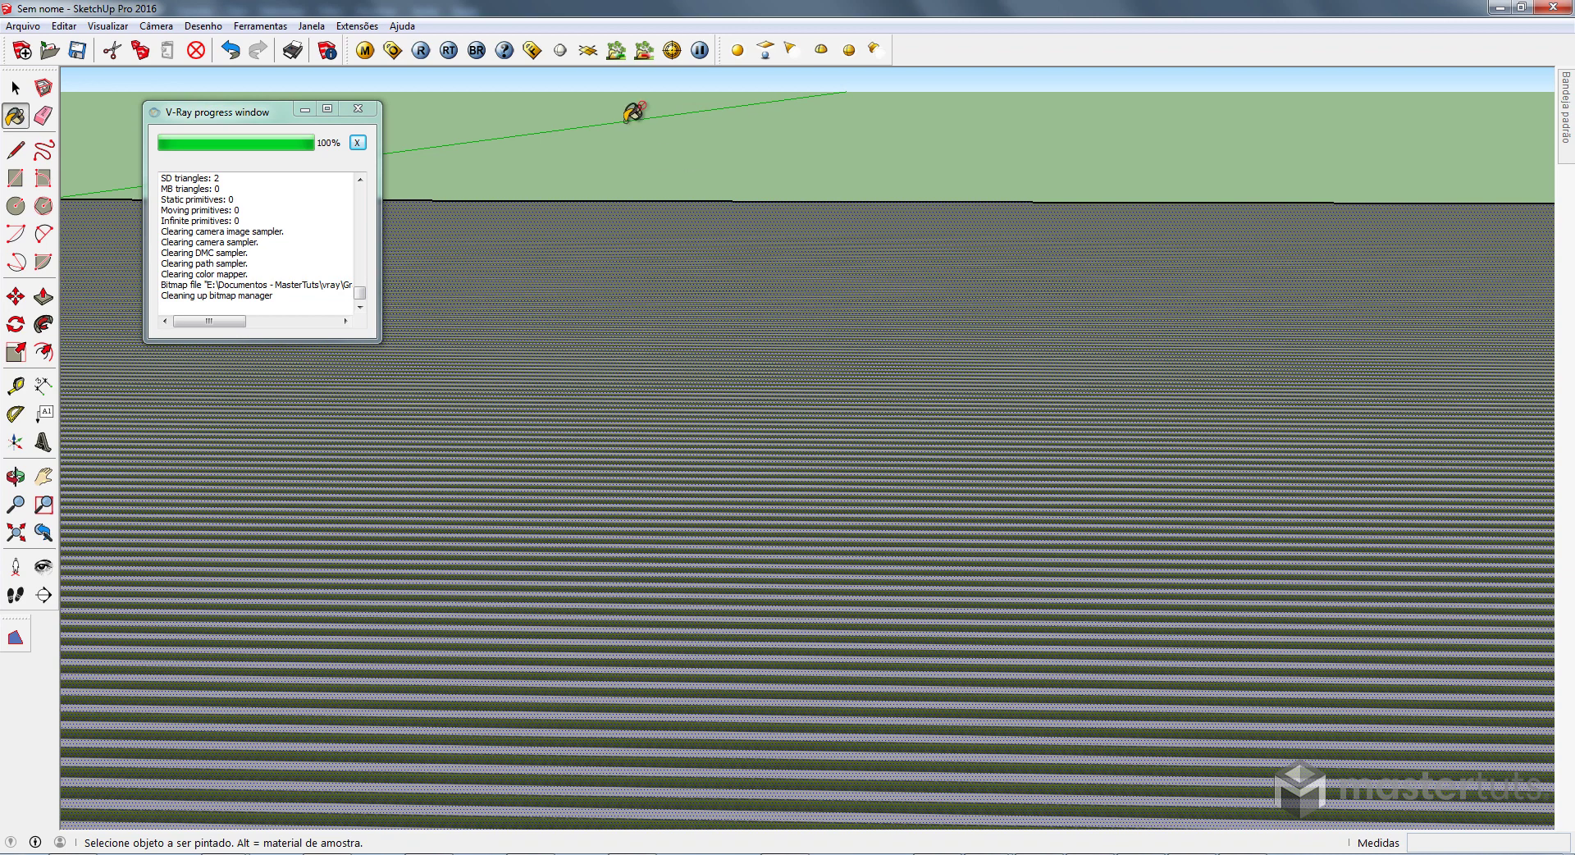
click(15, 87)
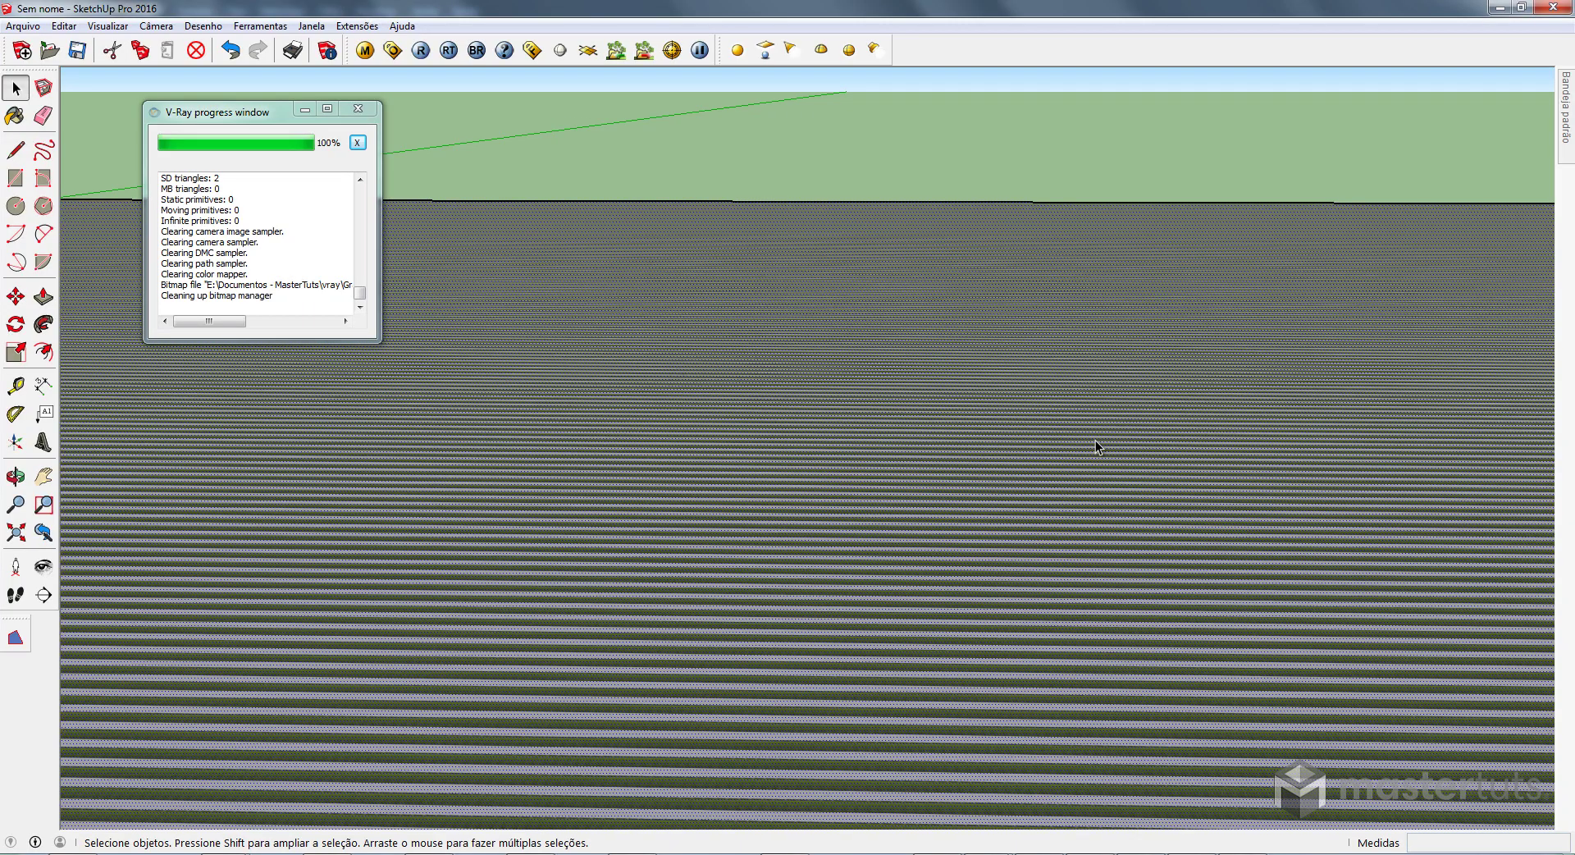
middle_drag(847, 541, 866, 395)
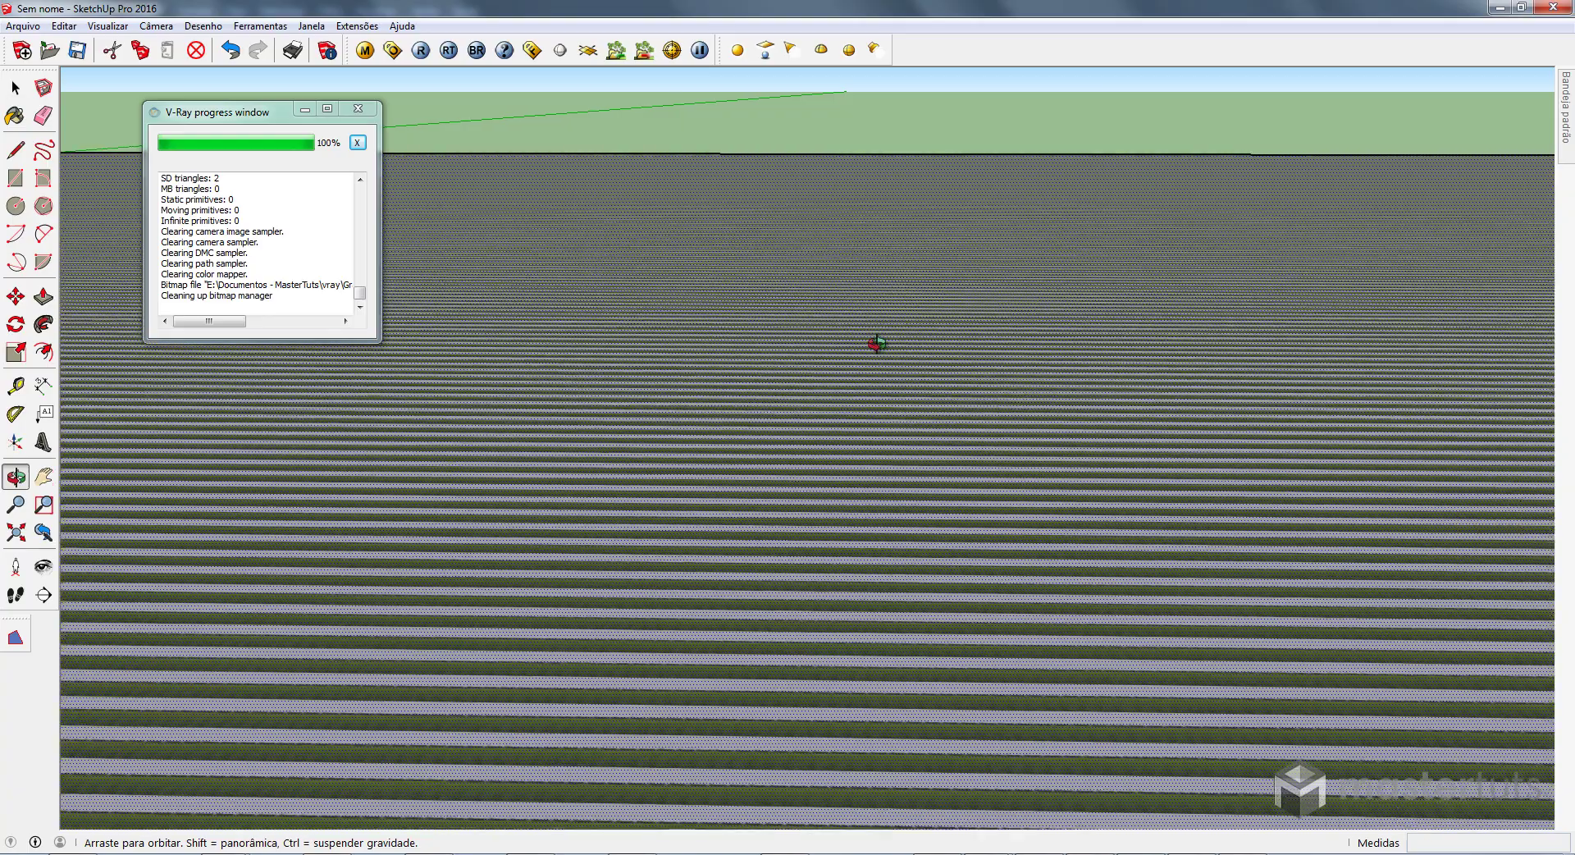
mouse_move(866, 394)
middle_down()
mouse_move(886, 369)
mouse_move(800, 569)
middle_up()
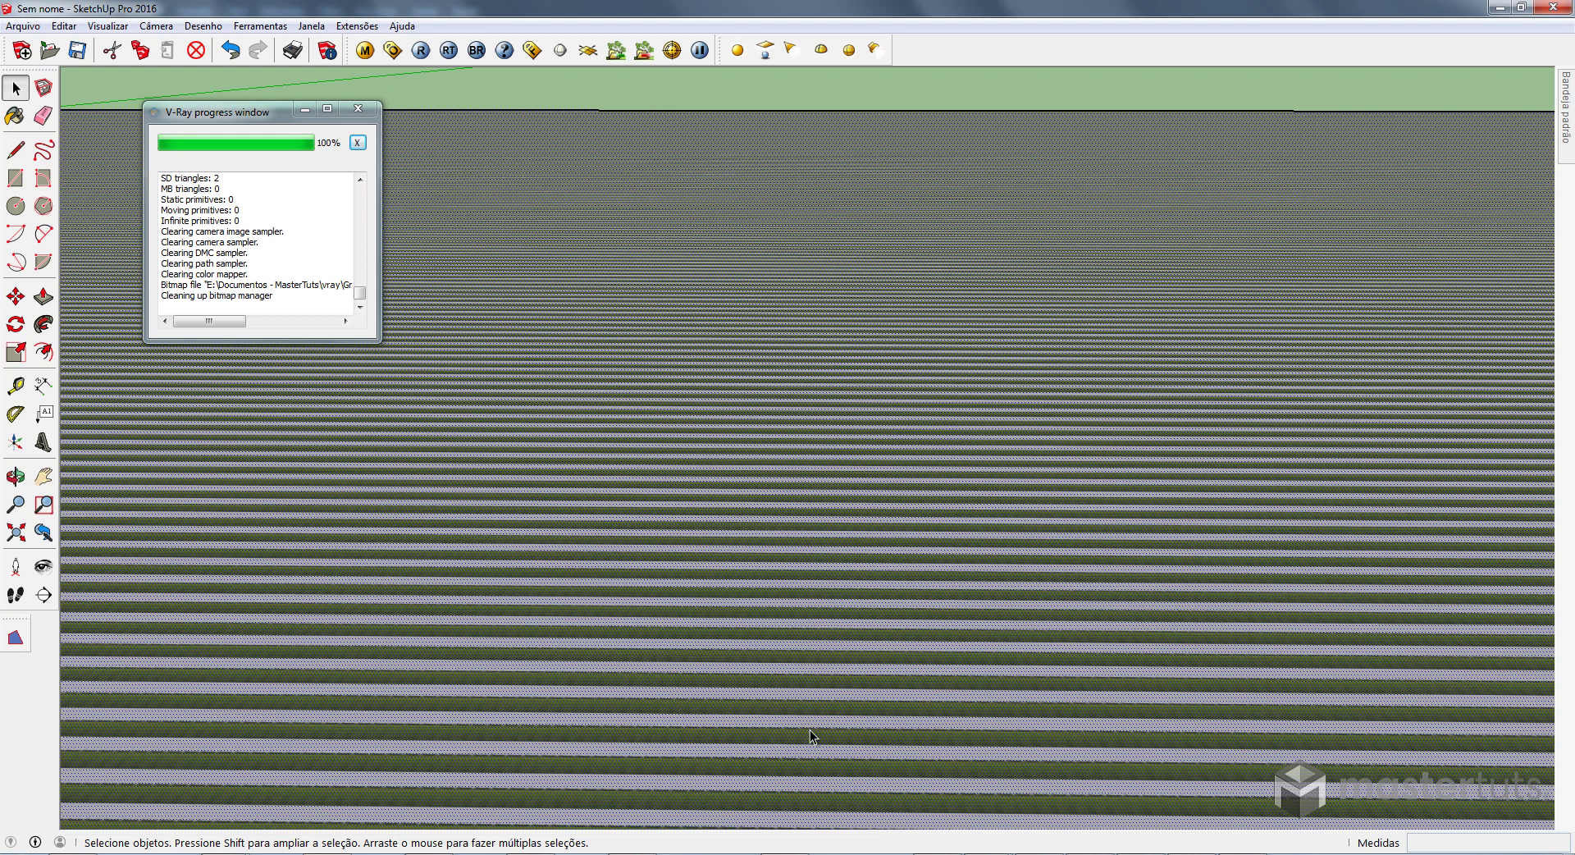
Render the grass ground in V-Ray, then bring up the V-Ray material editor
click(420, 50)
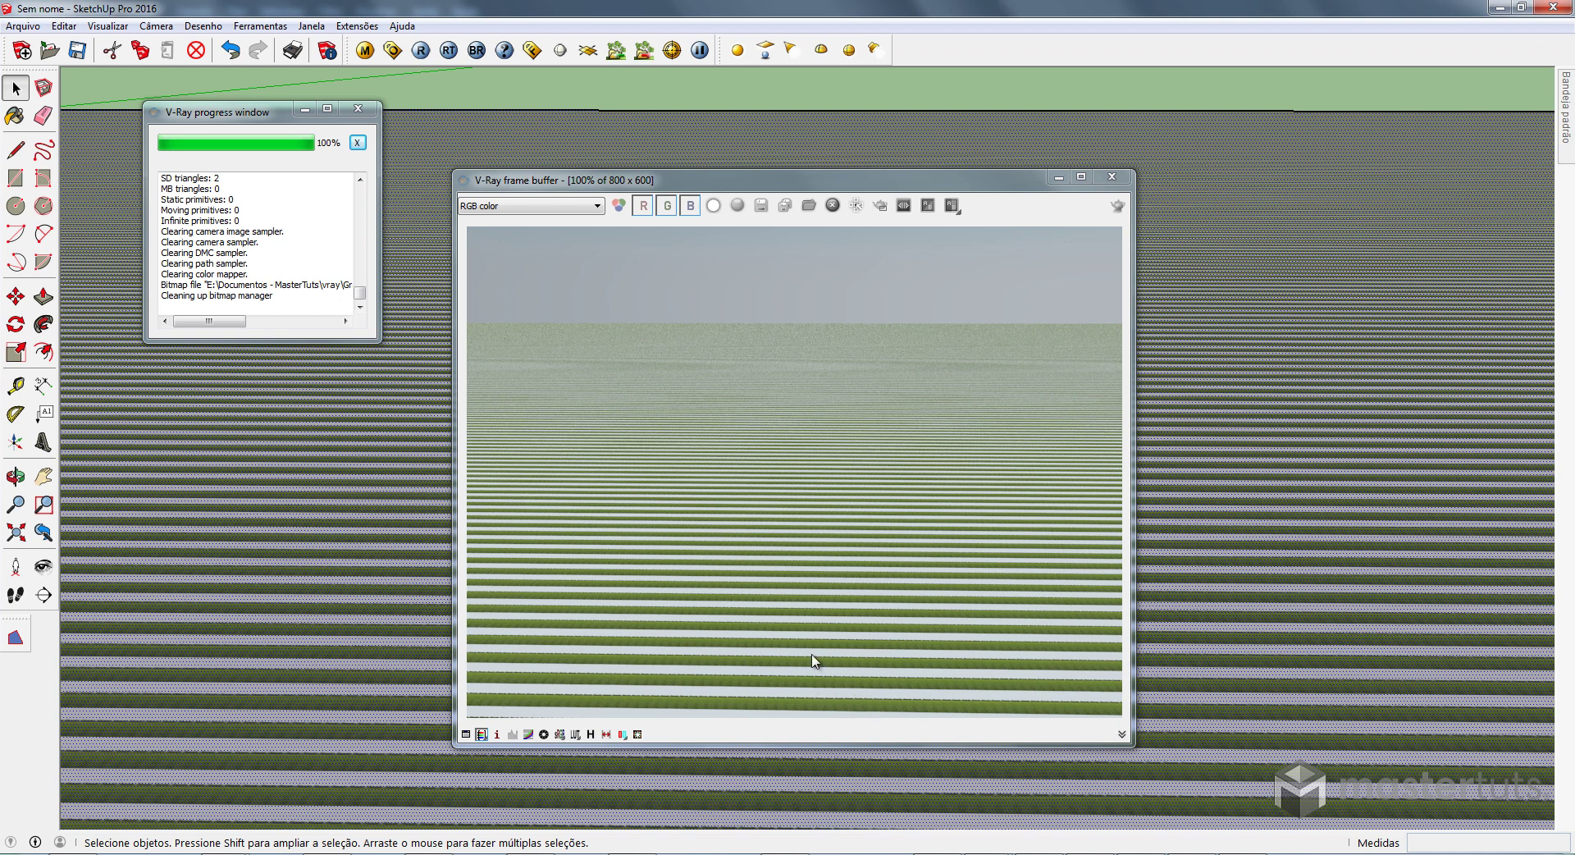
click(364, 53)
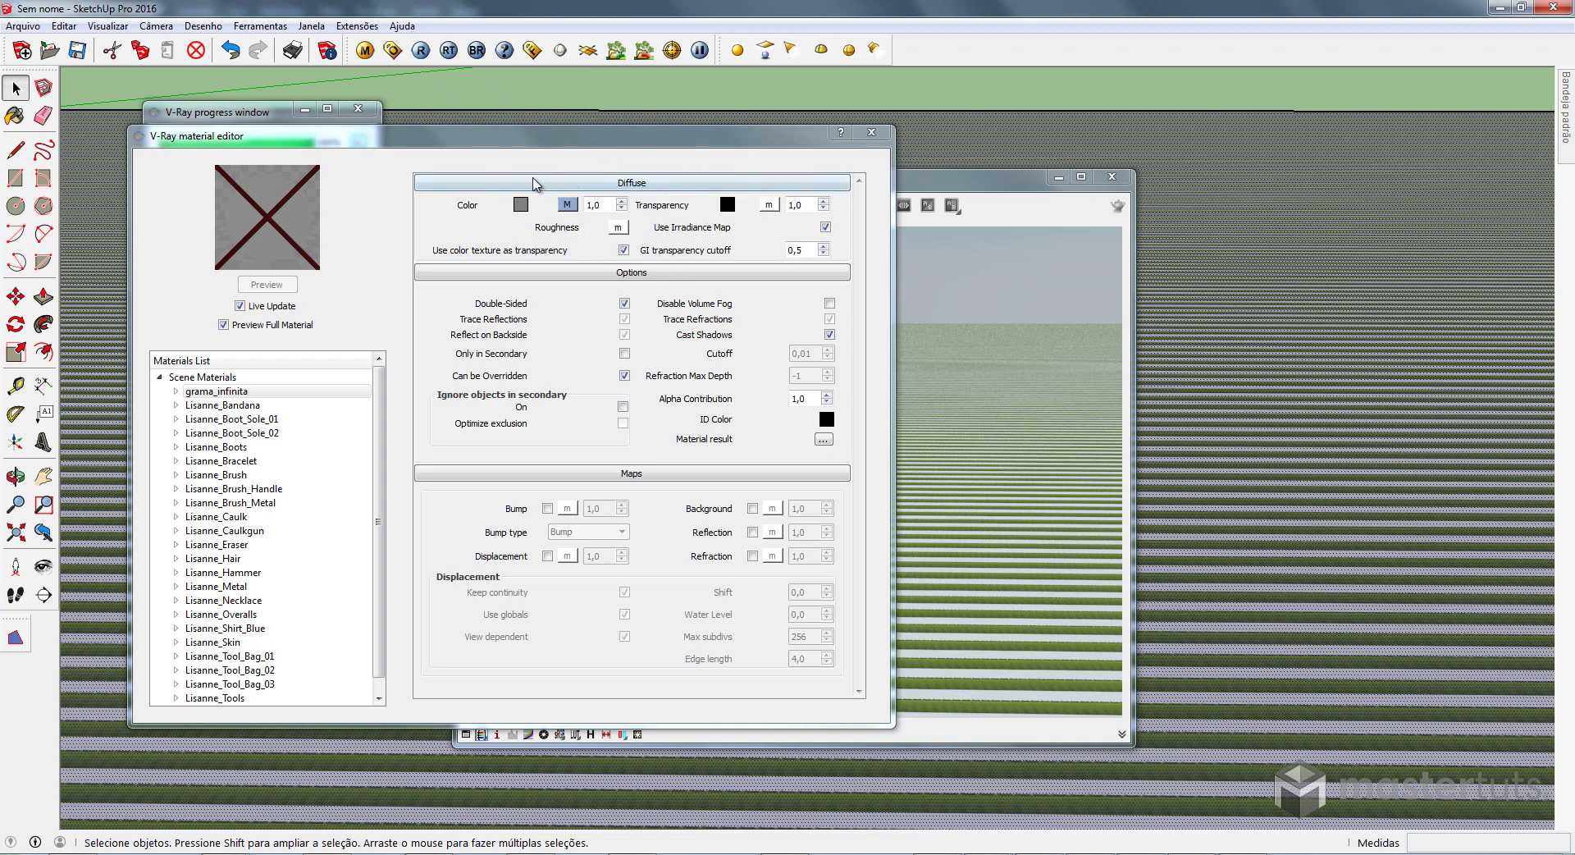
Set the grama_infinita diffuse texture's UVW type to UVWGenEnvironment and confirm
click(567, 205)
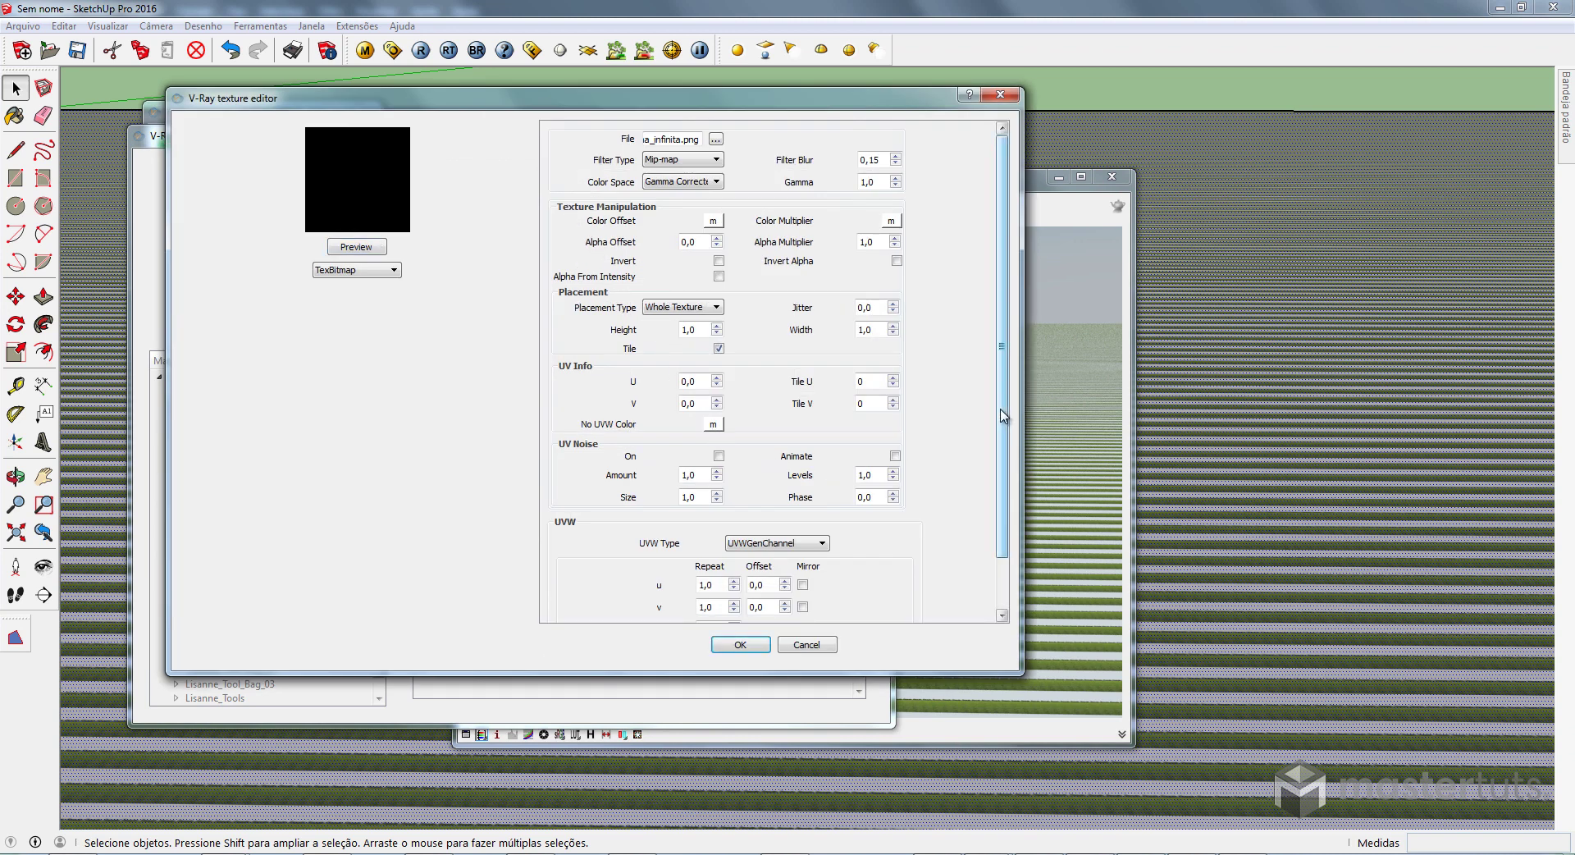
scroll(991, 524, down, 2)
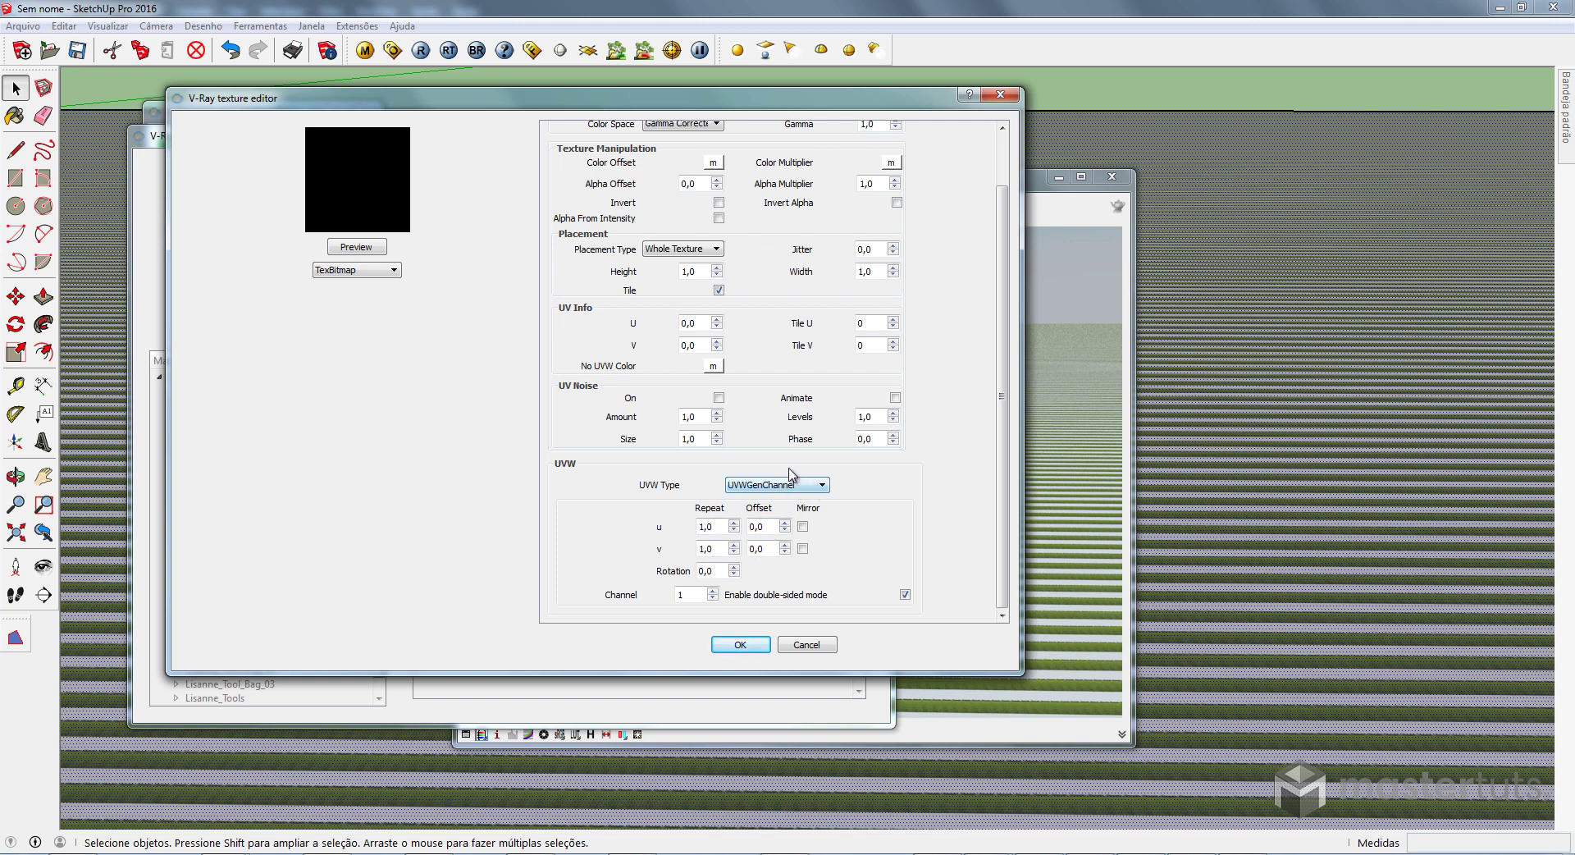
click(771, 487)
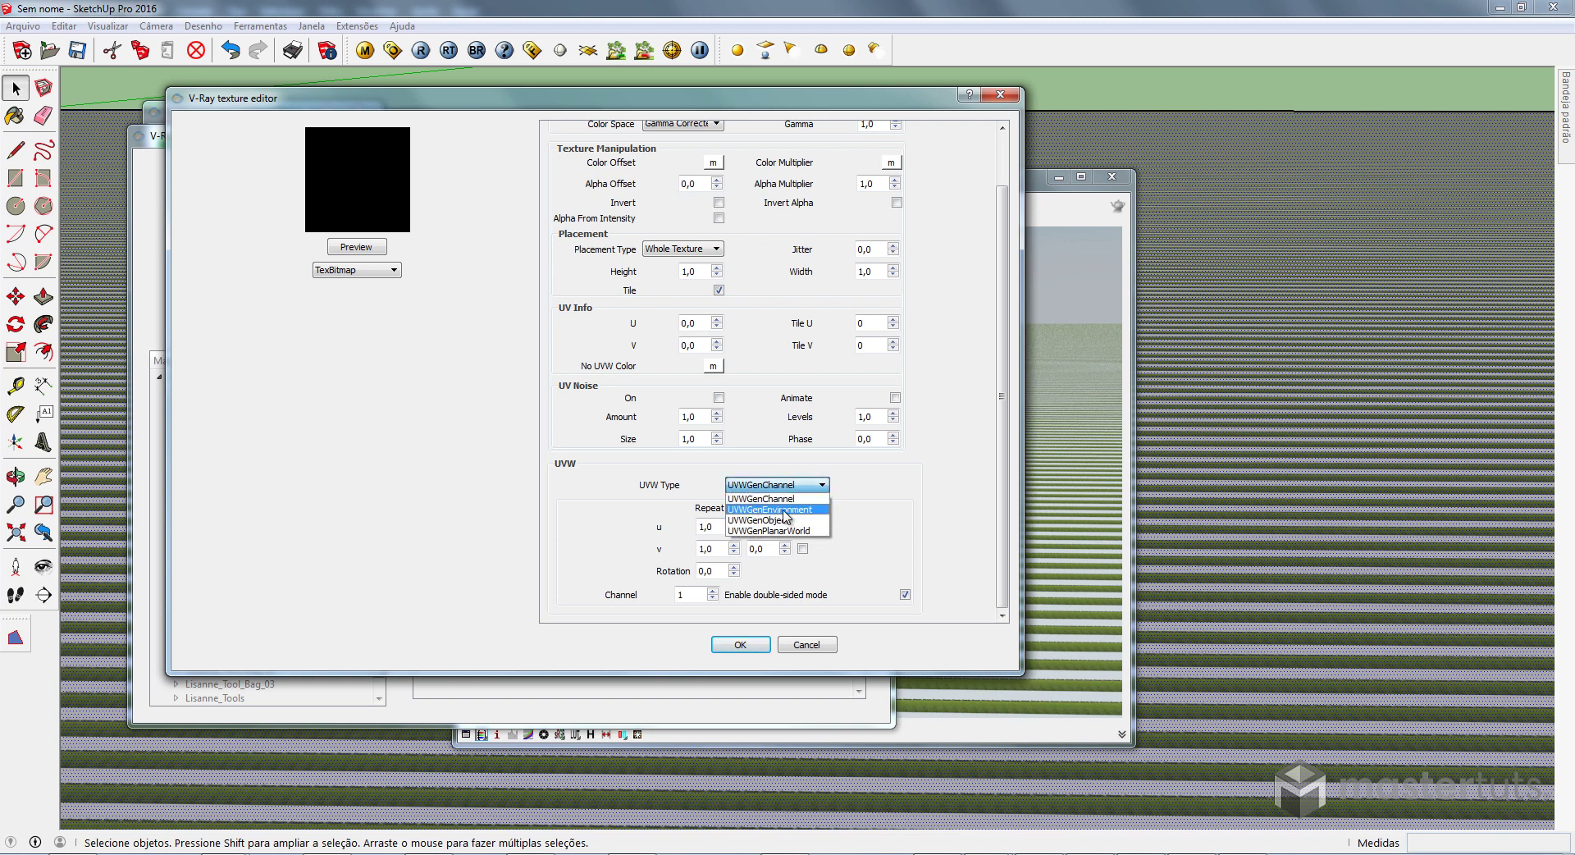
click(751, 509)
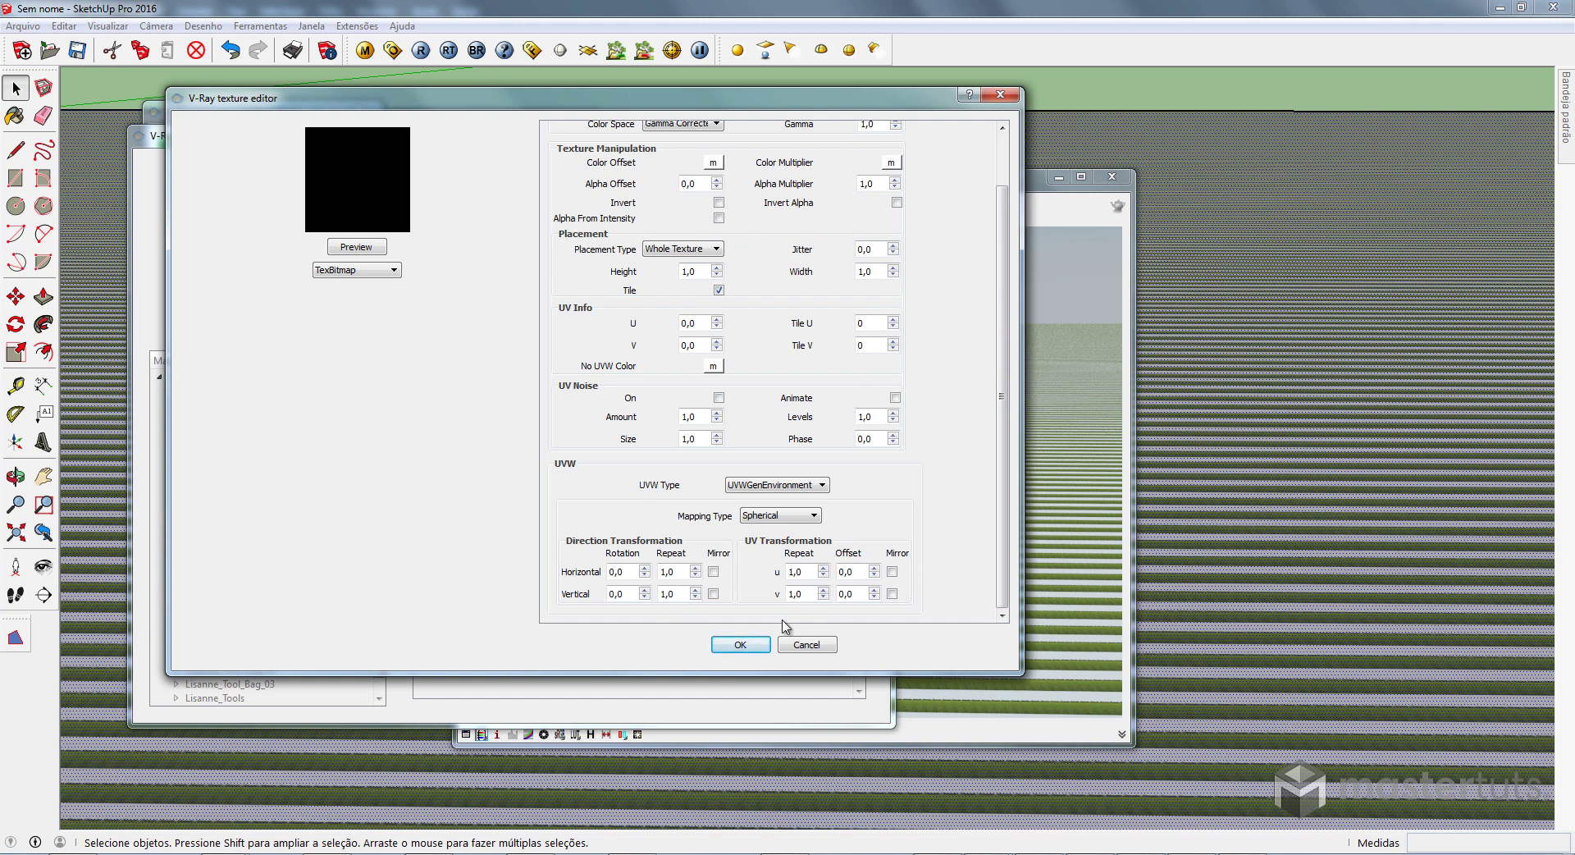
click(747, 645)
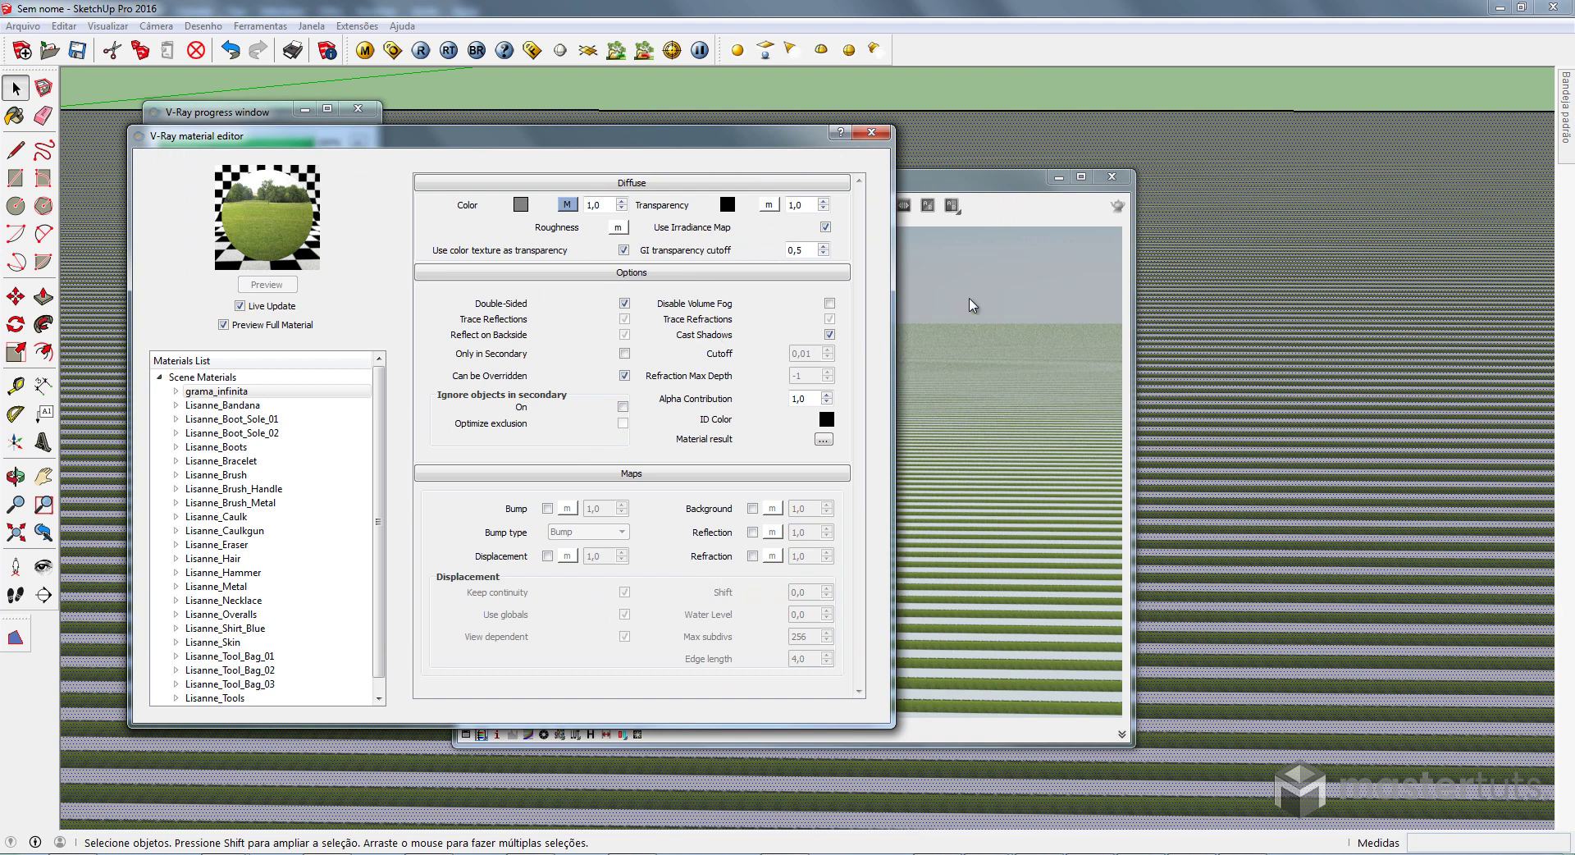
Bring the V-Ray frame buffer forward to view the 800 × 600 render
click(993, 202)
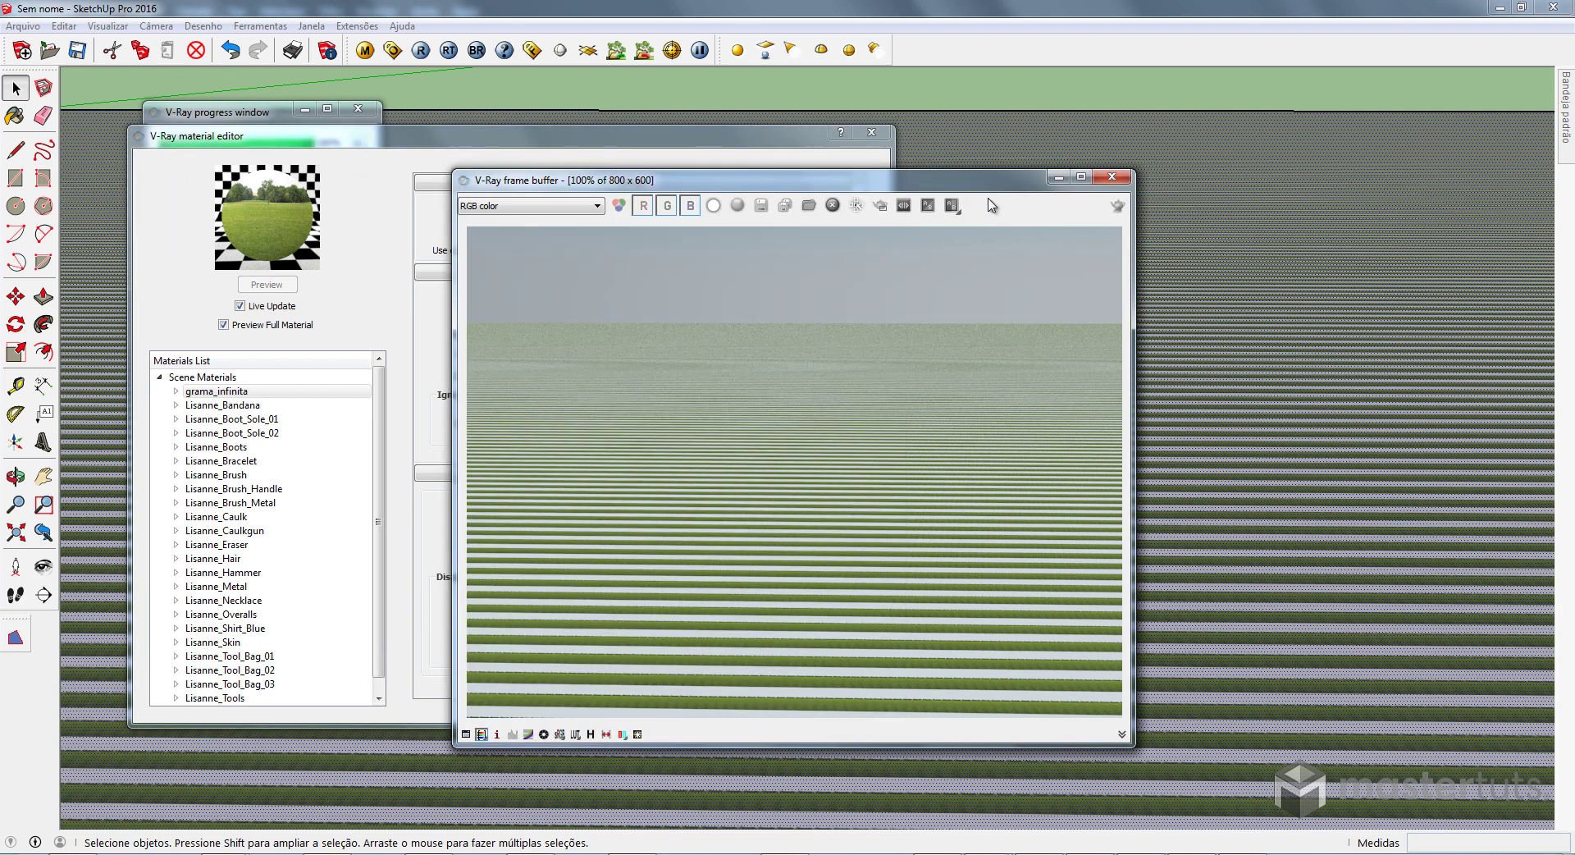